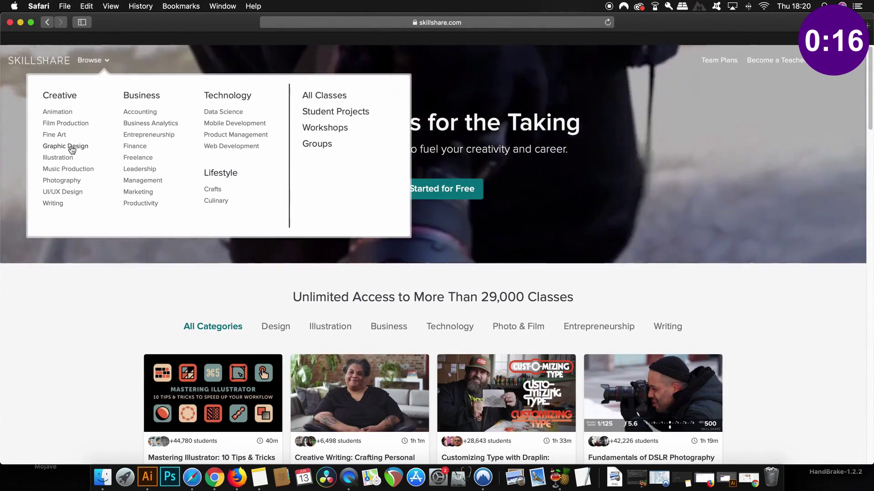
- Go to Skillshare's Graphic Design classes page and scroll through its Featured and Trending classes
click(65, 146)
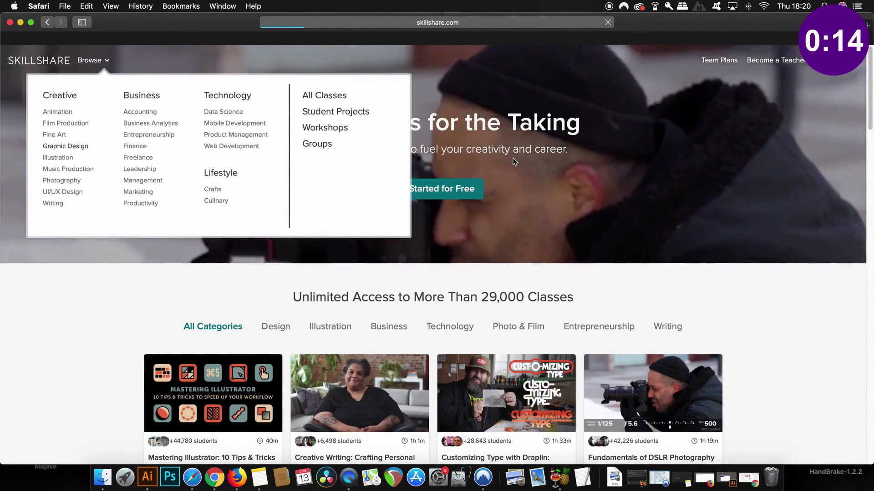
scroll(434, 157, down, 5)
scroll(614, 199, up, 1)
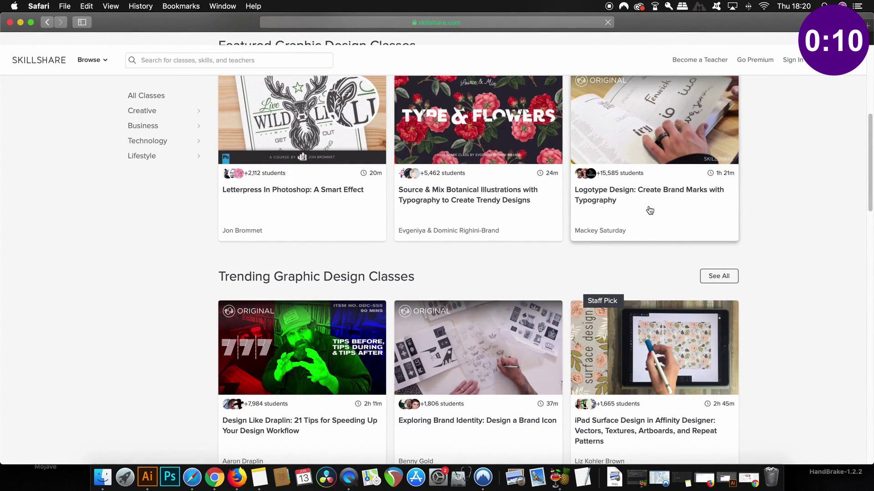
scroll(646, 214, up, 1)
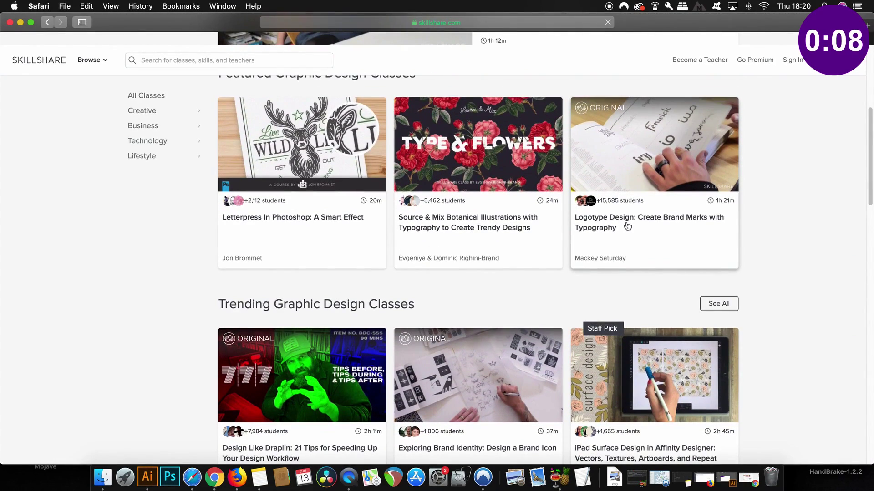
scroll(627, 226, down, 5)
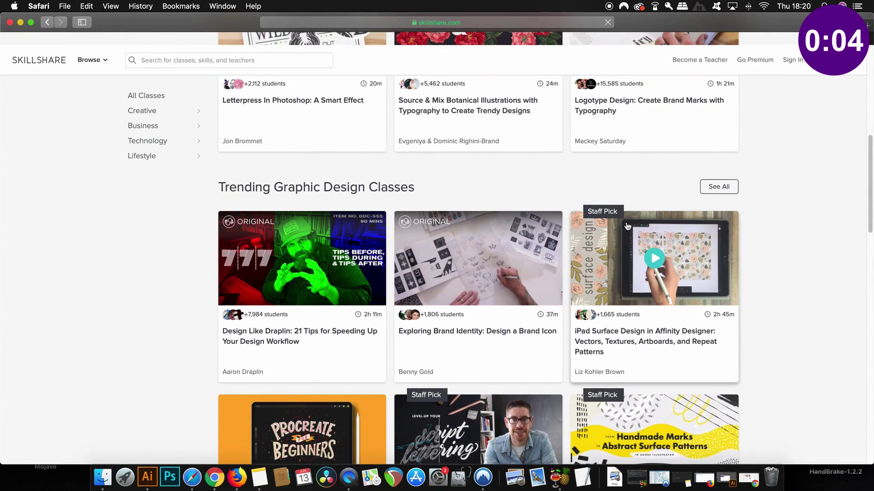
scroll(627, 226, down, 3)
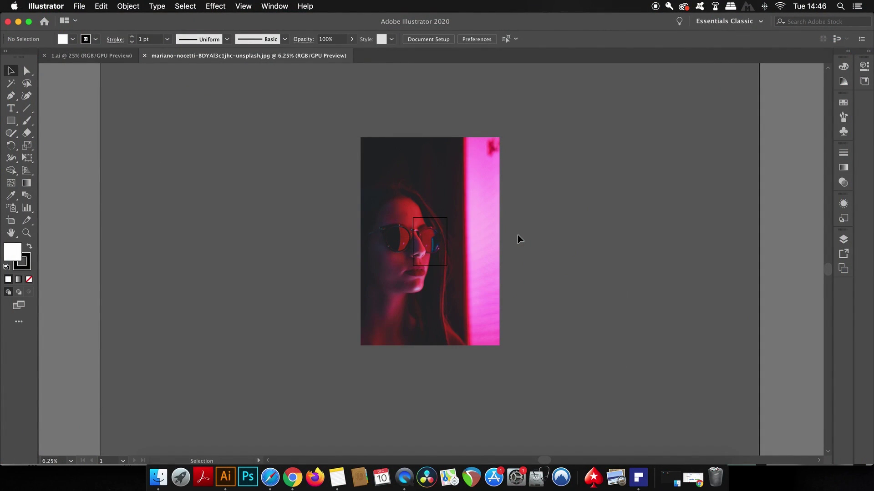
- Scale the portrait photo down to roughly artboard size and place it right of the artboard
click(495, 152)
drag(500, 138, 446, 216)
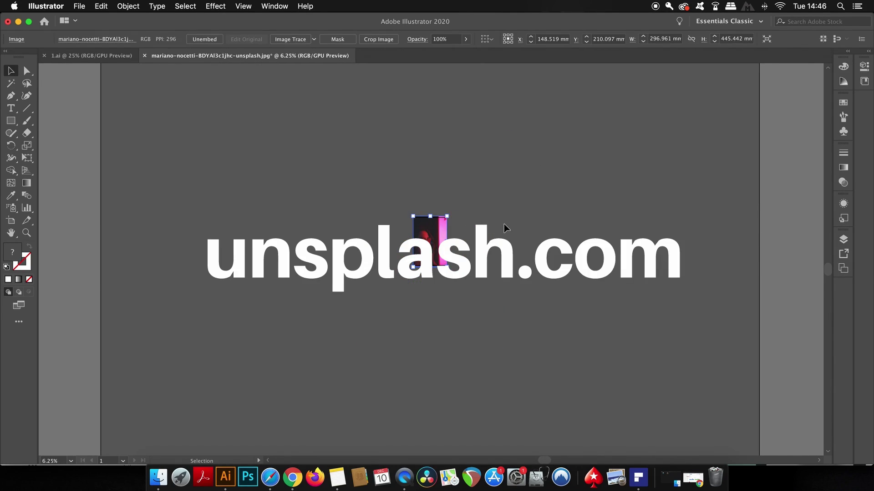
click(507, 231)
scroll(482, 228, up, 3)
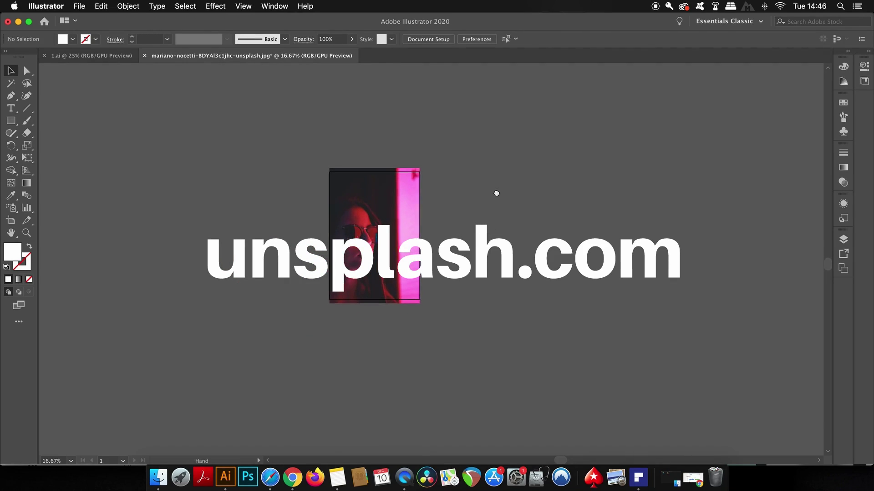
scroll(431, 223, up, 1)
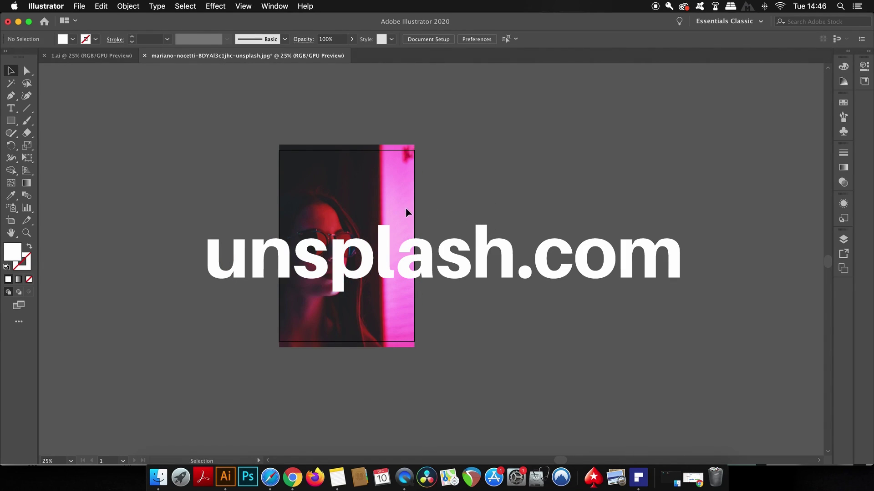
drag(350, 215, 501, 215)
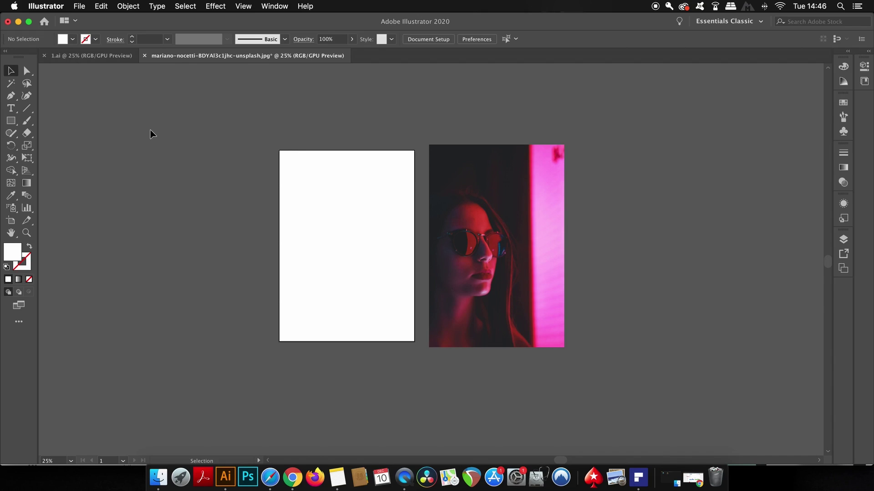
scroll(41, 239, up, 2)
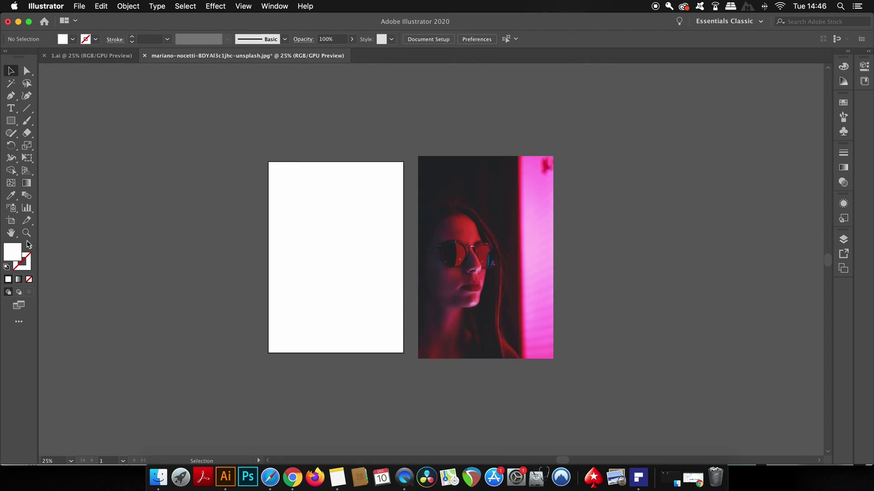
- Change the fill from white to deep magenta, hex E0005B, in the Color Picker
double_click(15, 249)
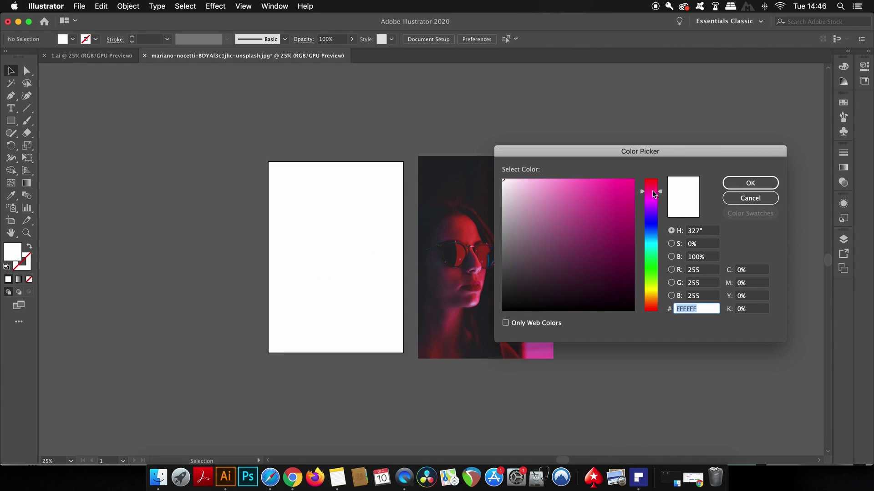
mouse_move(653, 192)
mouse_down()
mouse_move(637, 194)
mouse_move(656, 189)
mouse_up()
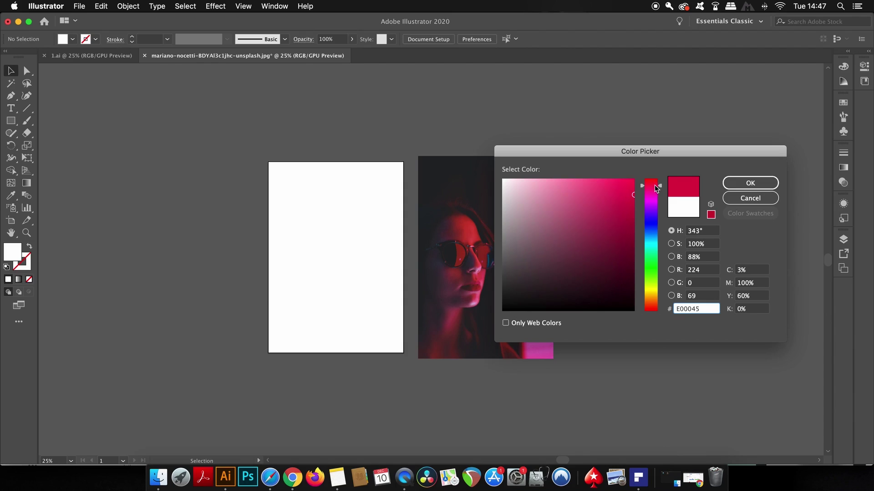
click(653, 188)
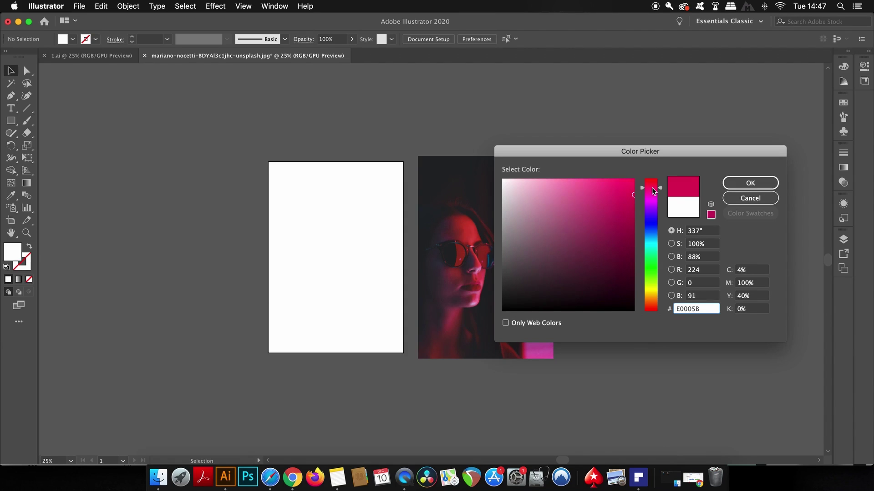
click(742, 183)
- Draw a small magenta swatch square to the left of the artboard
key(m)
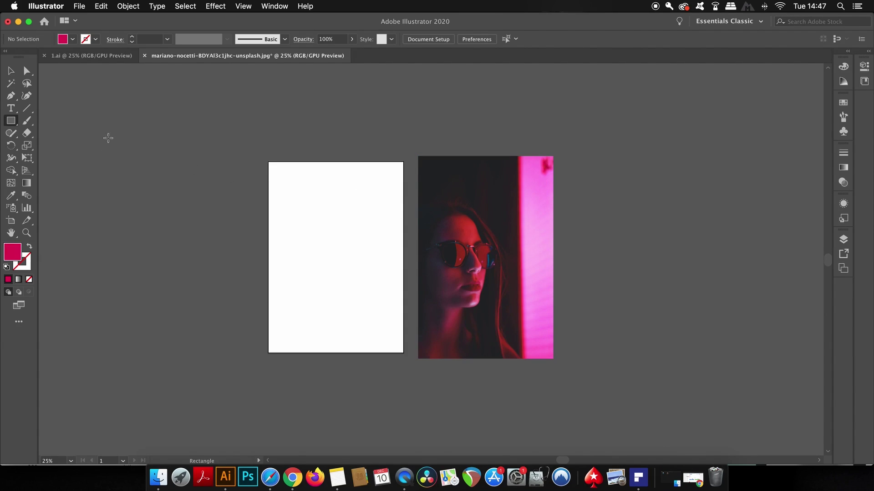
drag(123, 157, 149, 185)
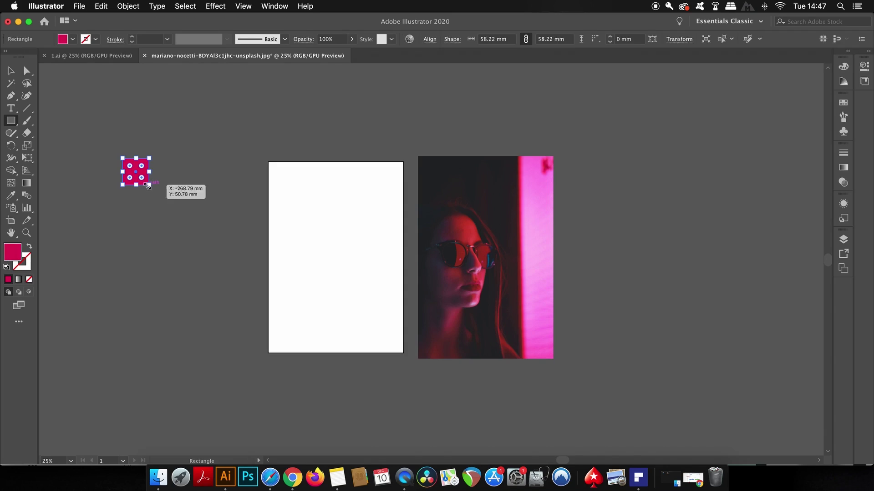
key(v)
click(180, 186)
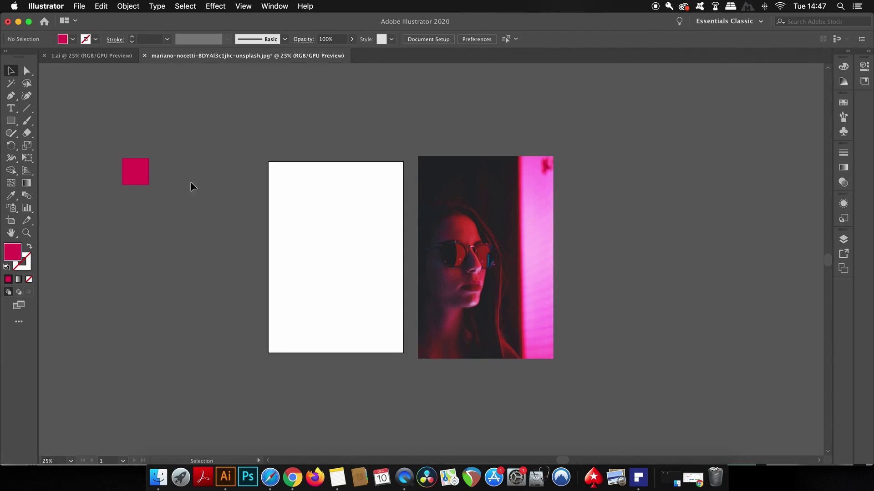
- Draw a magenta rectangle covering the entire 297×420 mm artboard
key(m)
drag(268, 161, 402, 353)
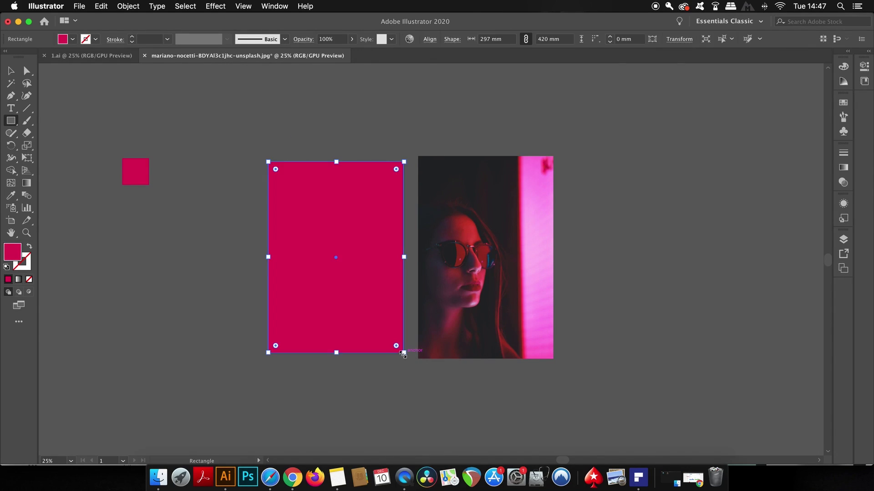
click(16, 71)
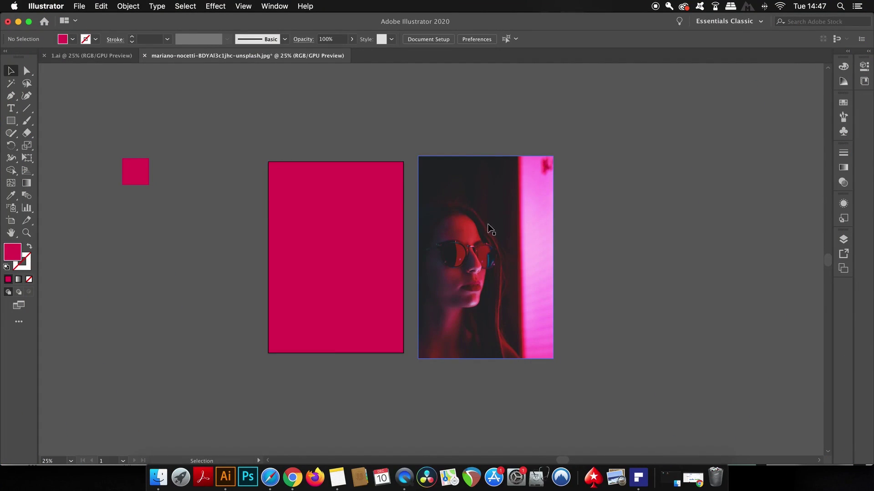
- Convert the portrait photo to grayscale via Edit > Edit Colors
click(488, 233)
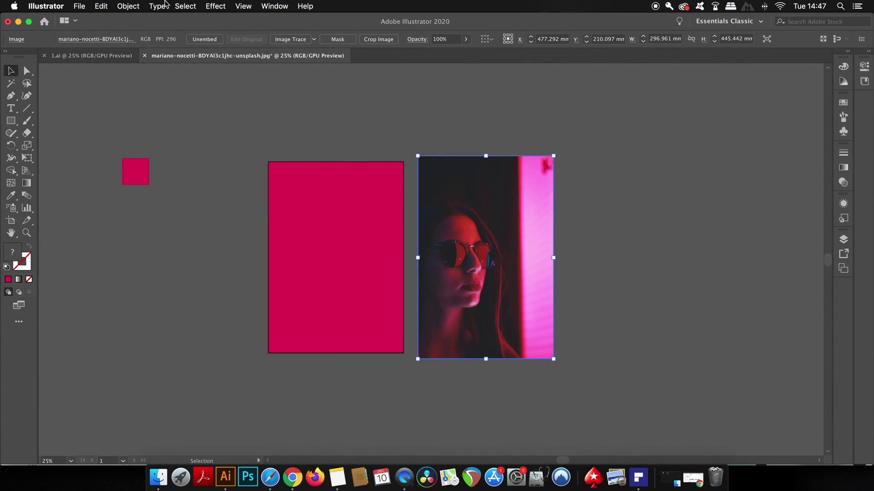
click(108, 6)
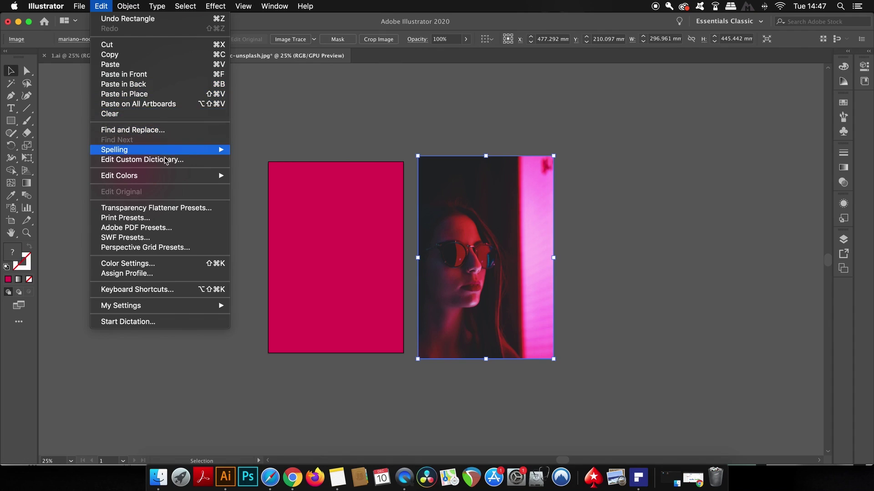
mouse_move(119, 175)
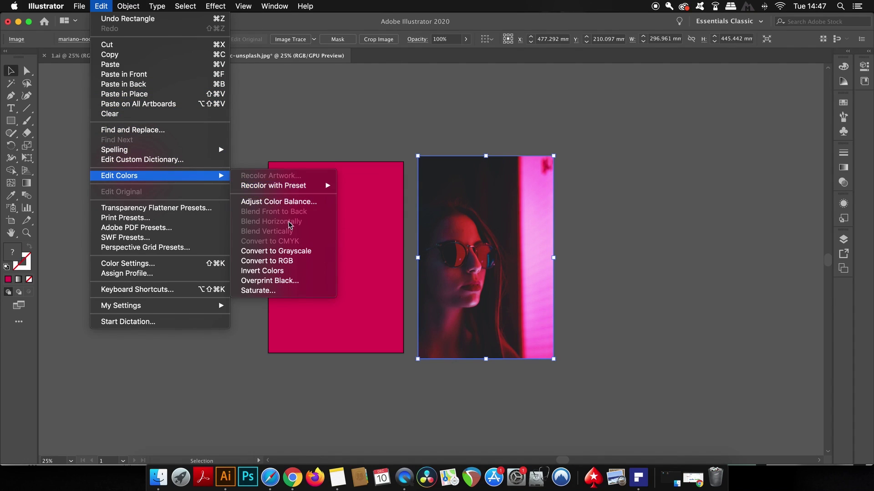
click(322, 252)
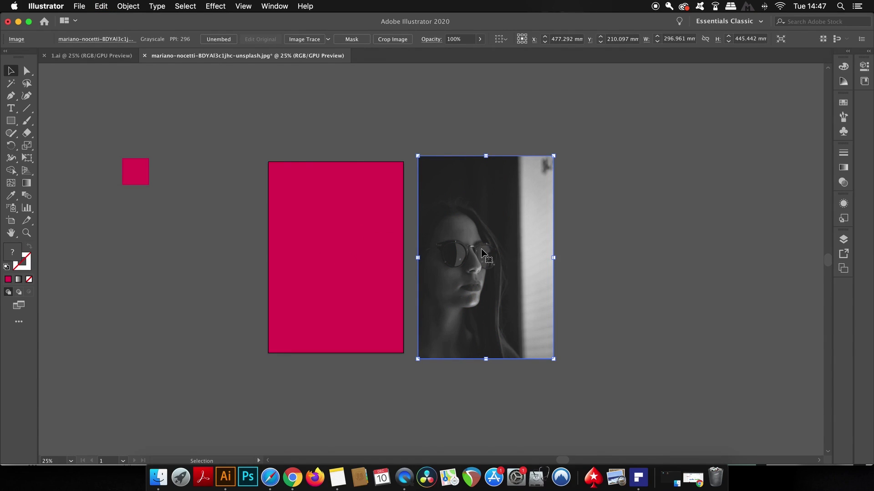
- Move the grayscale photo onto the magenta rectangle and bring it to front
drag(483, 258, 349, 253)
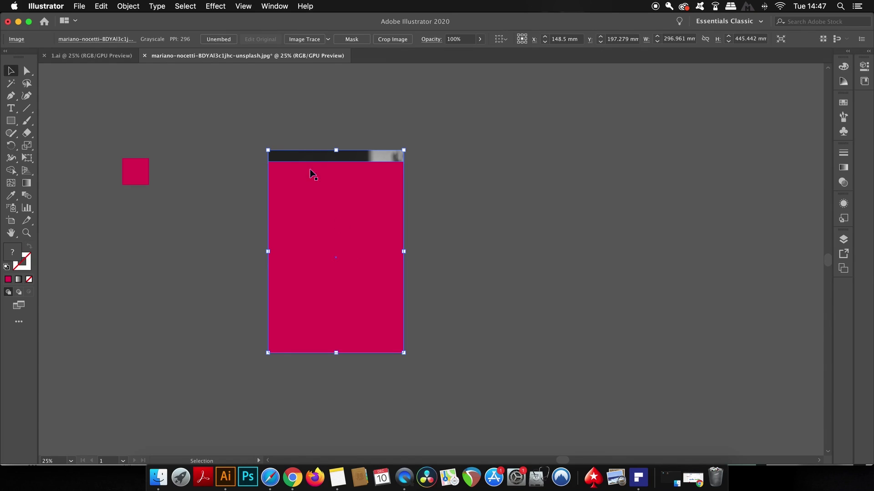
click(128, 6)
mouse_move(137, 29)
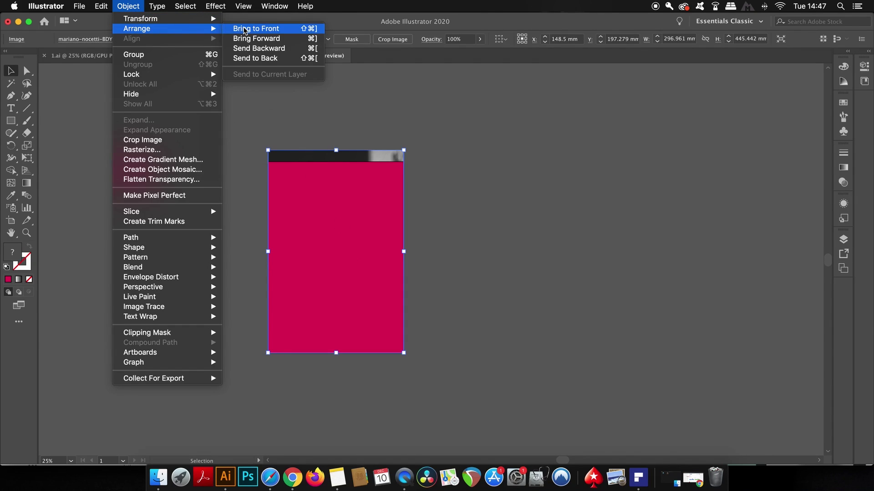
click(244, 28)
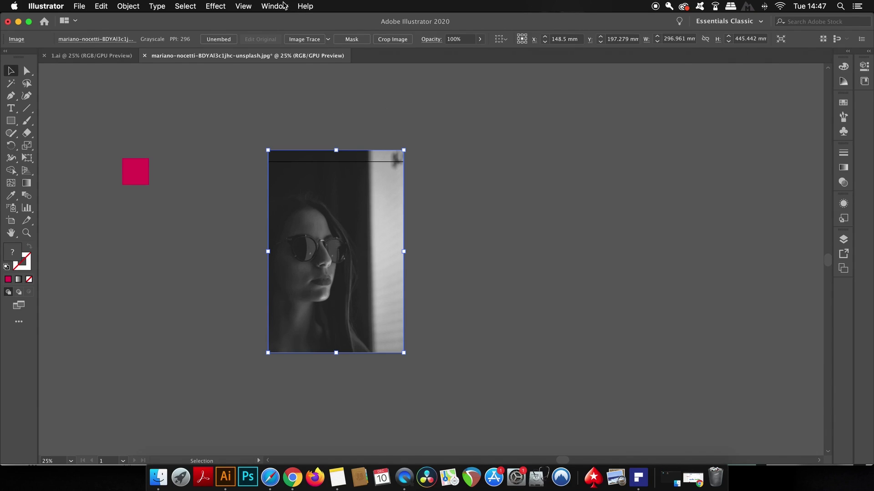
click(282, 6)
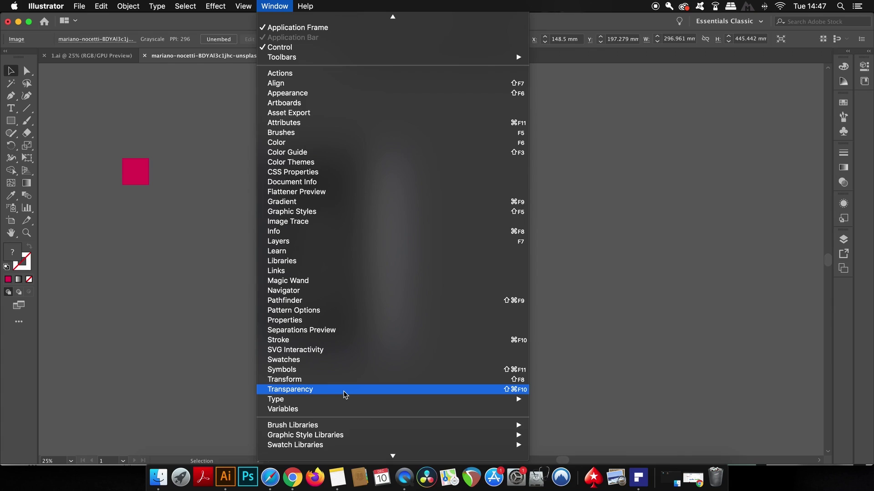
- Try Lighten, Screen, Color Dodge and Overlay blend modes on the photo in Transparency
click(344, 391)
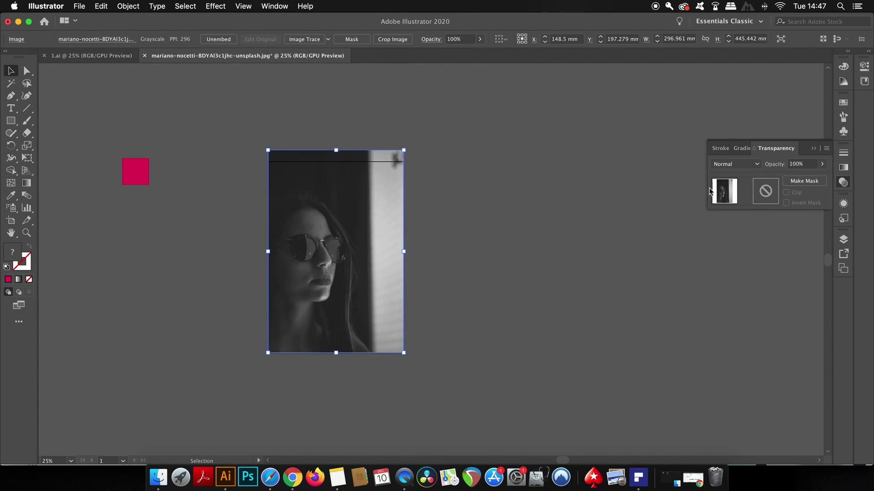
click(732, 164)
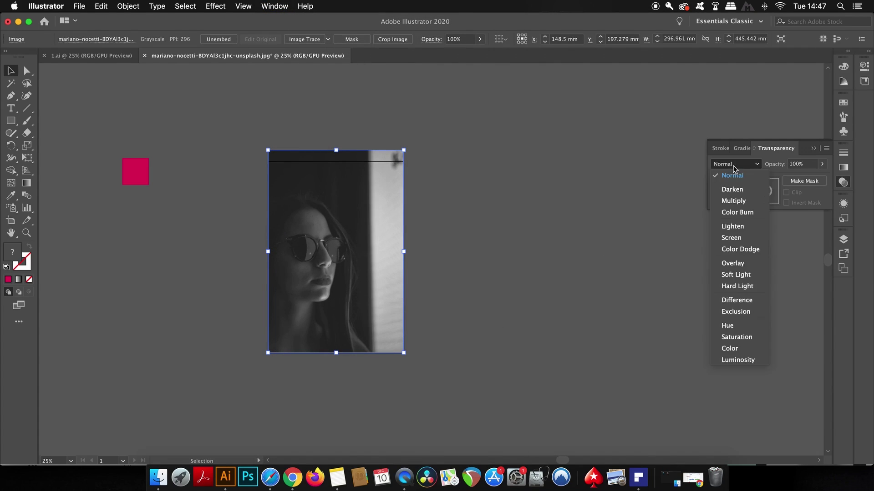
click(749, 228)
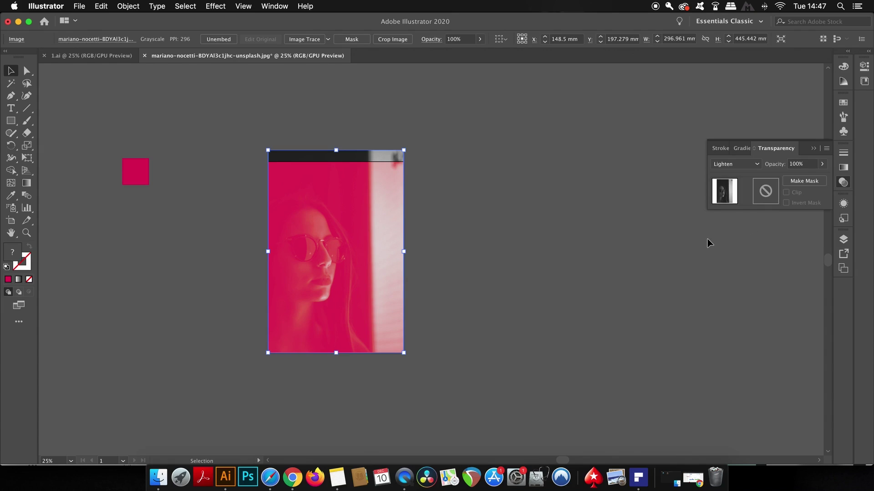
click(735, 164)
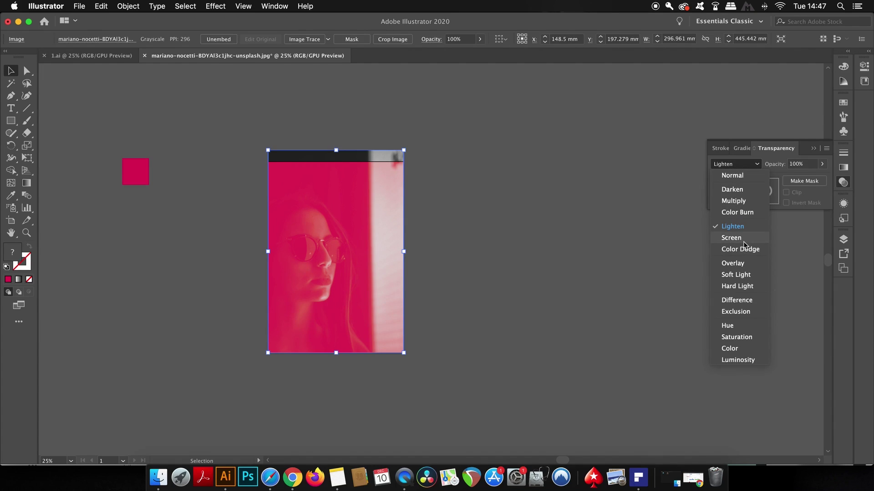
click(741, 237)
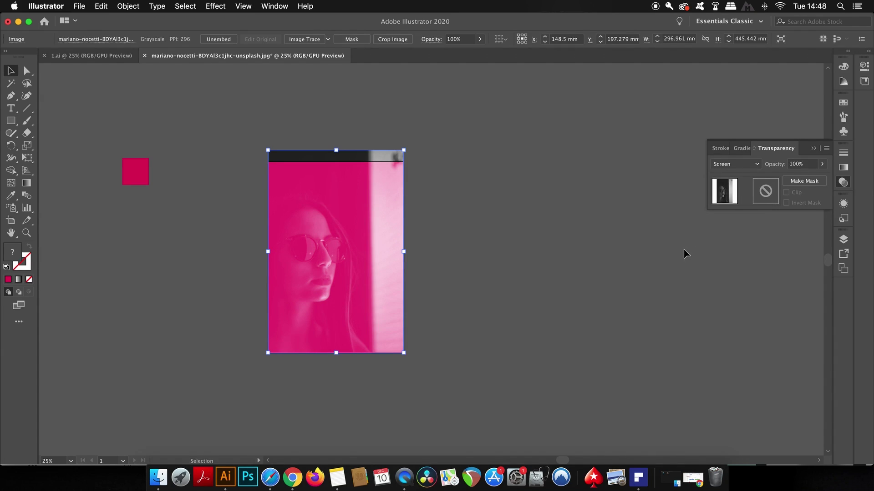
click(735, 164)
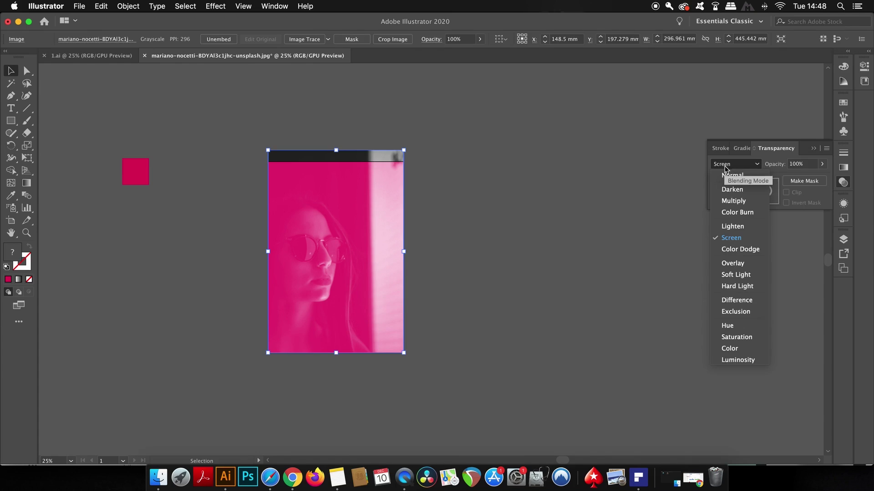
click(739, 249)
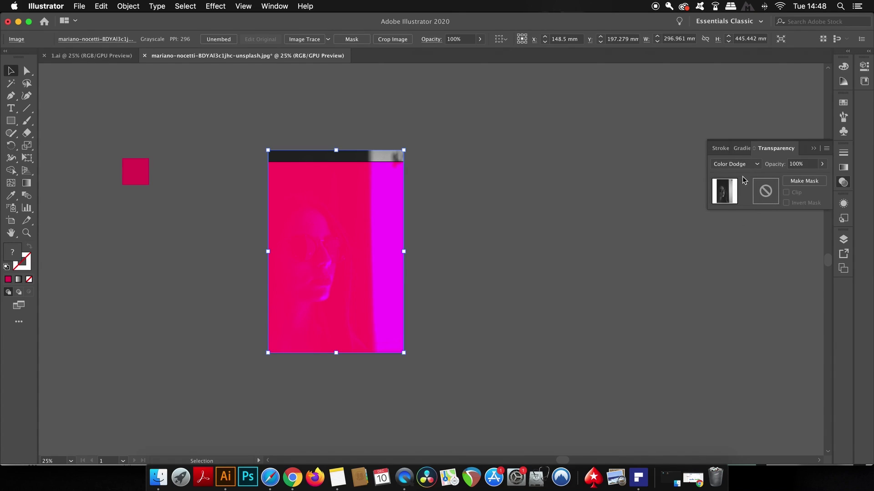
click(741, 165)
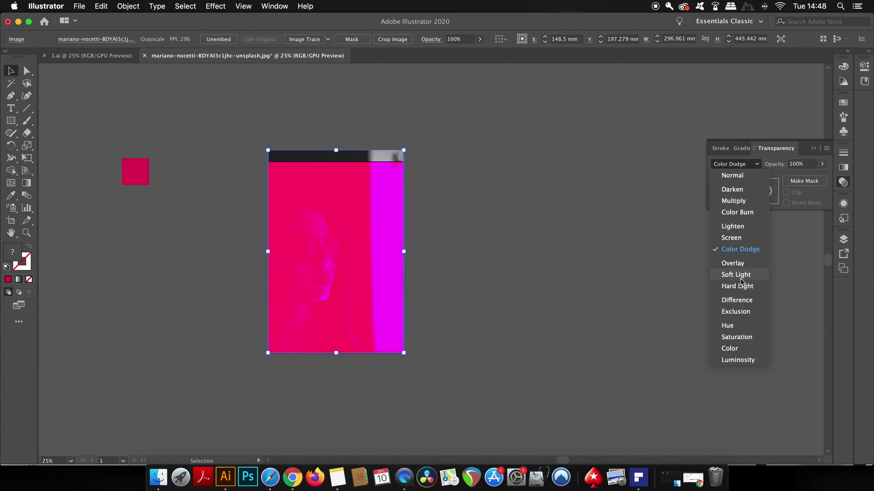
click(743, 265)
- Compare Hard Light, Soft Light, Difference and Luminosity, then settle on Screen blend mode
click(728, 165)
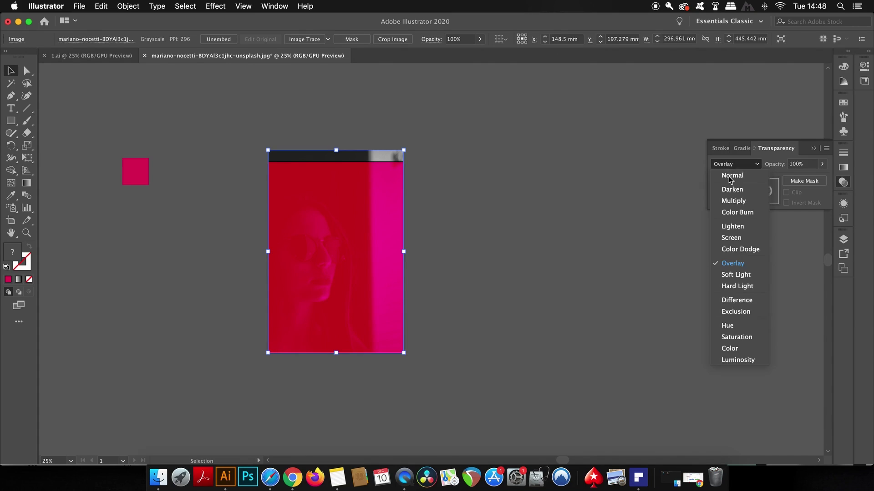
click(748, 291)
click(735, 165)
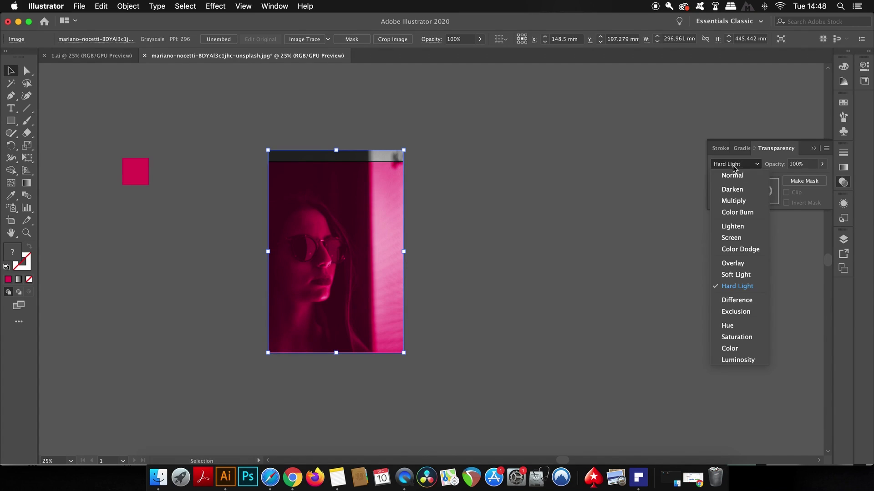
click(746, 275)
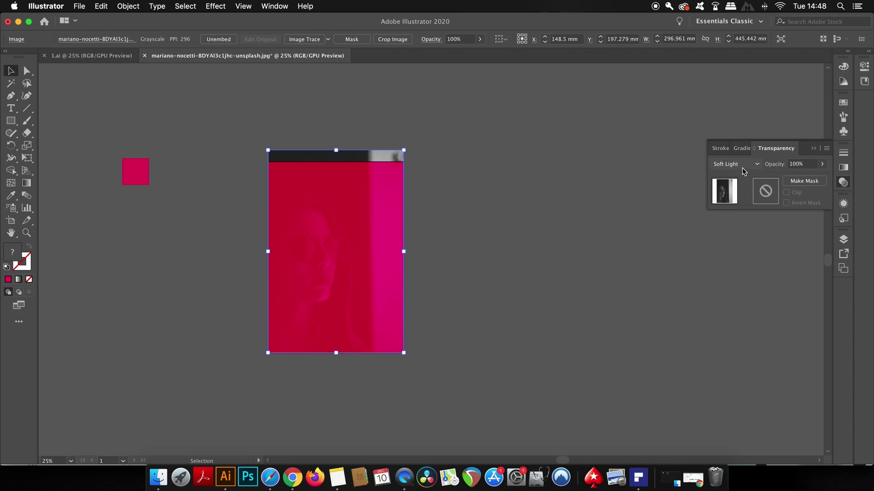
click(742, 165)
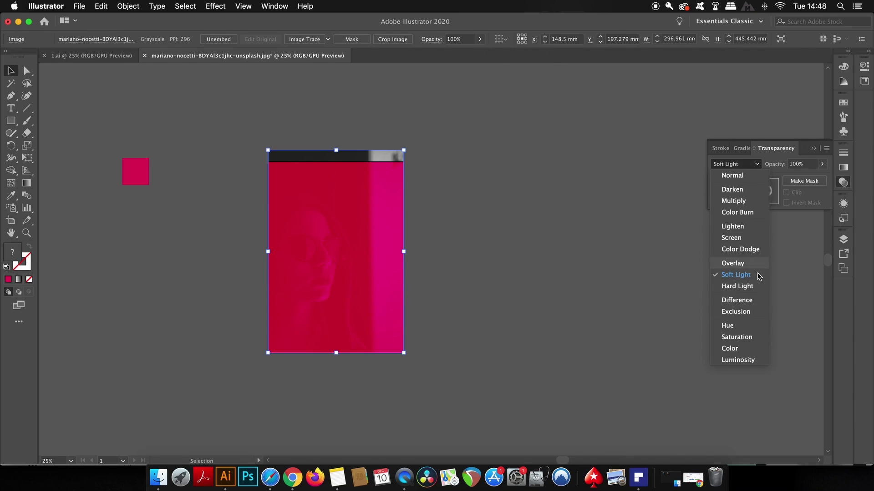
click(752, 302)
click(757, 165)
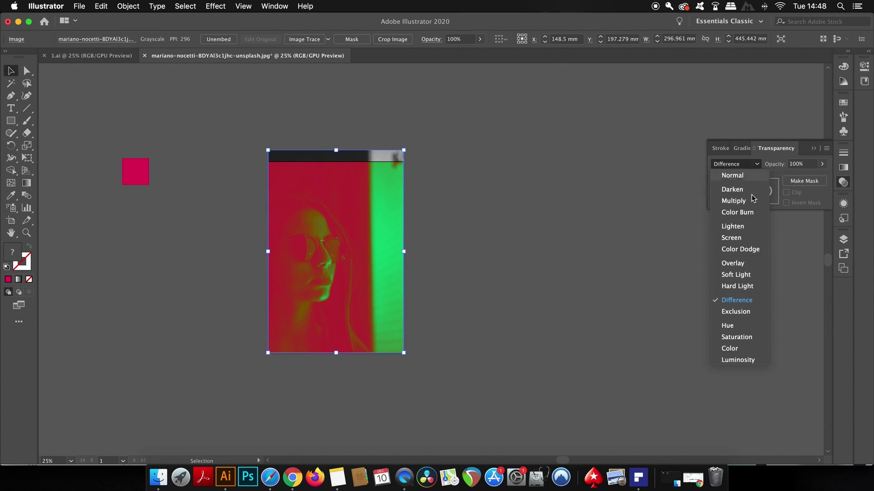
click(759, 360)
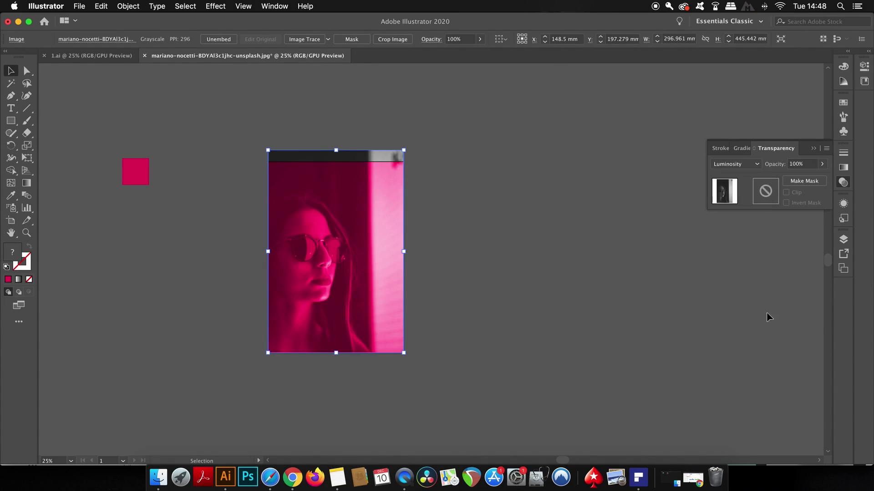
click(737, 165)
click(747, 241)
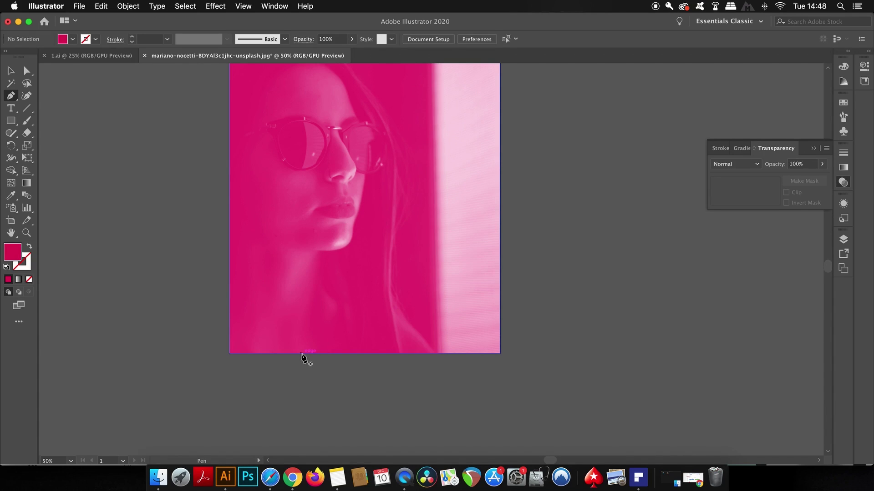
- Start the angular Pen path at the photo's bottom edge with corners beside the face, fill none
click(297, 354)
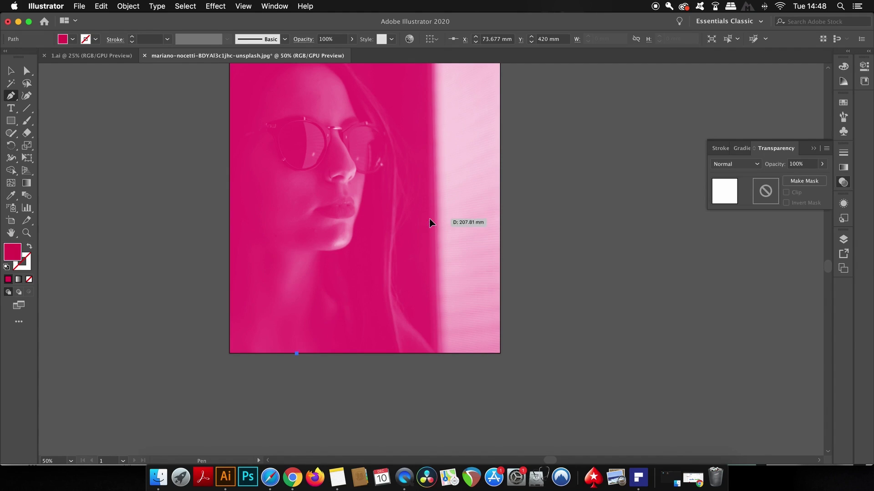
click(428, 220)
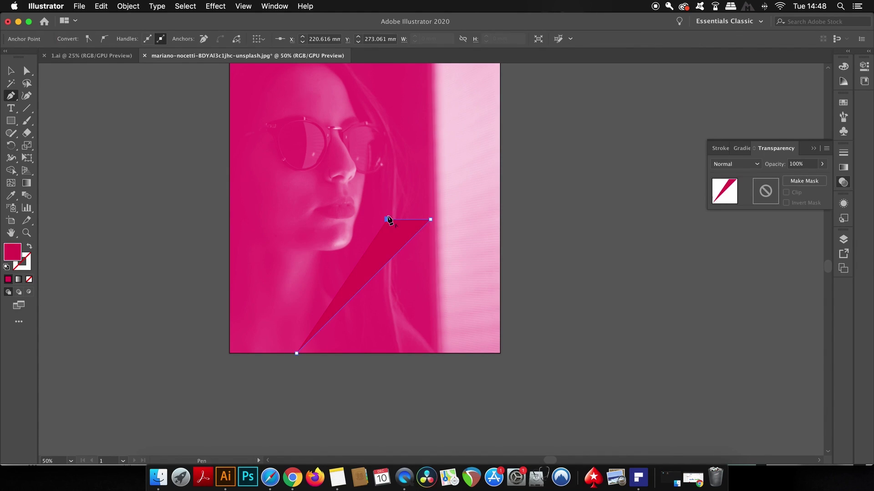
click(387, 219)
key(slash)
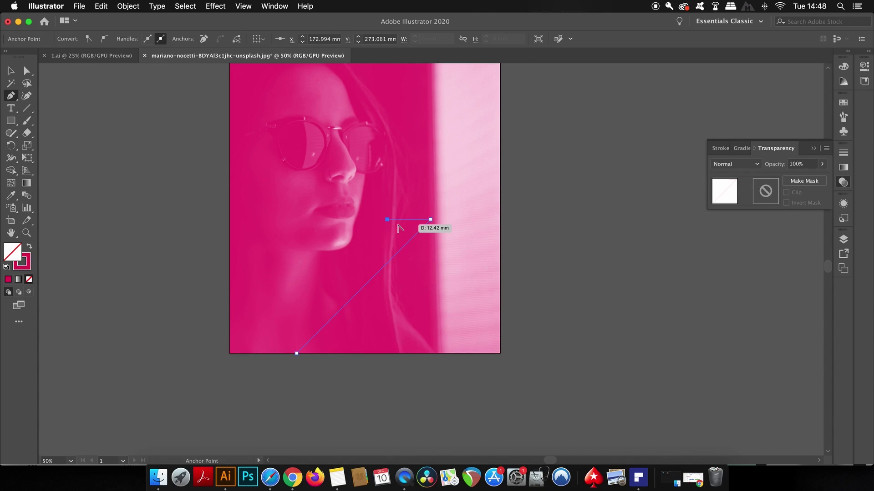
scroll(399, 229, up, 2)
scroll(399, 228, up, 1)
scroll(400, 228, down, 3)
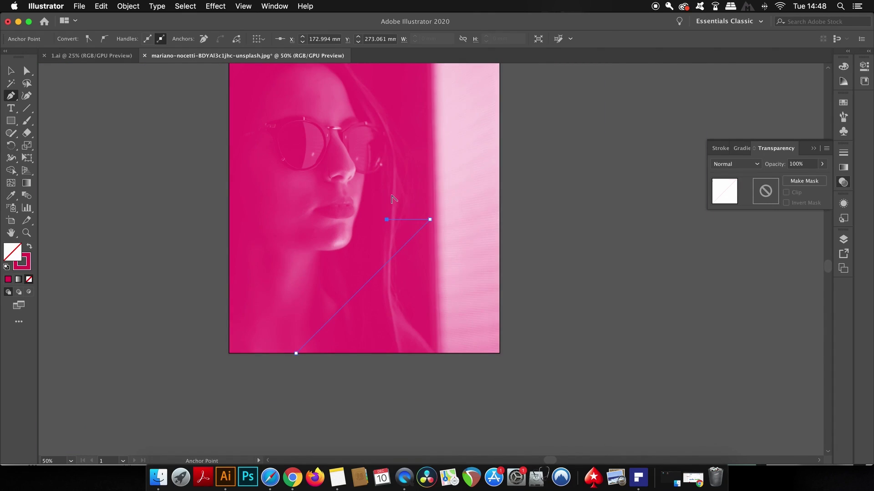
scroll(396, 205, down, 1)
drag(390, 191, 391, 283)
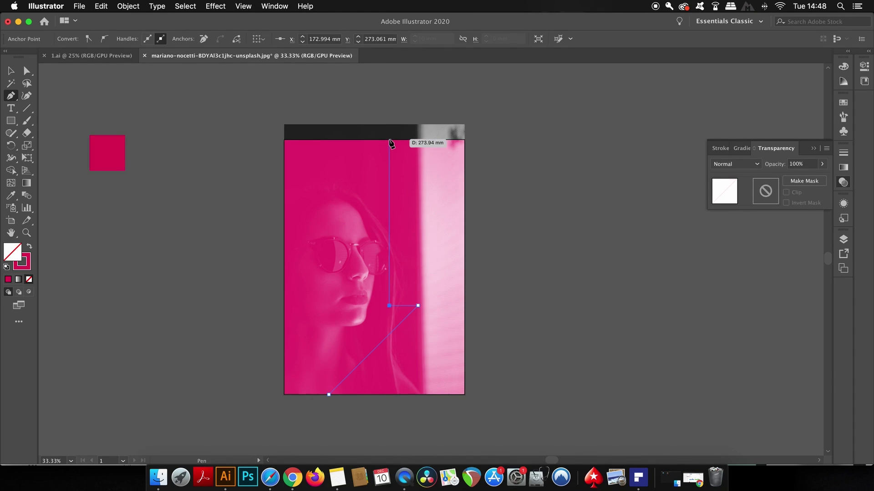
- Complete the outline with corners at the photo's top edge and bottom-left corner, then deselect
click(389, 141)
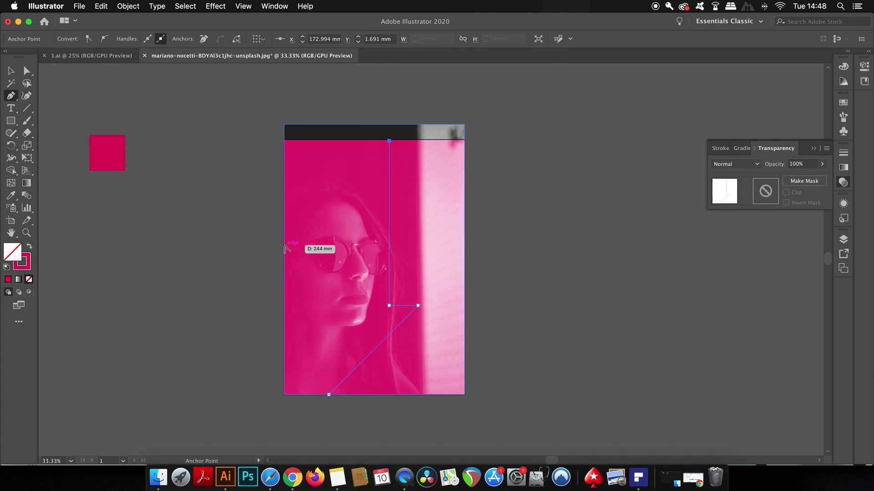
scroll(286, 249, up, 3)
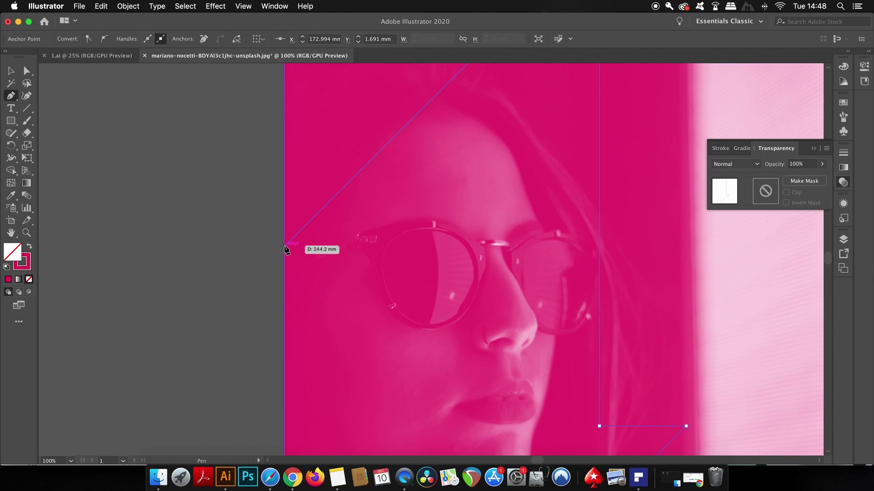
scroll(286, 250, down, 2)
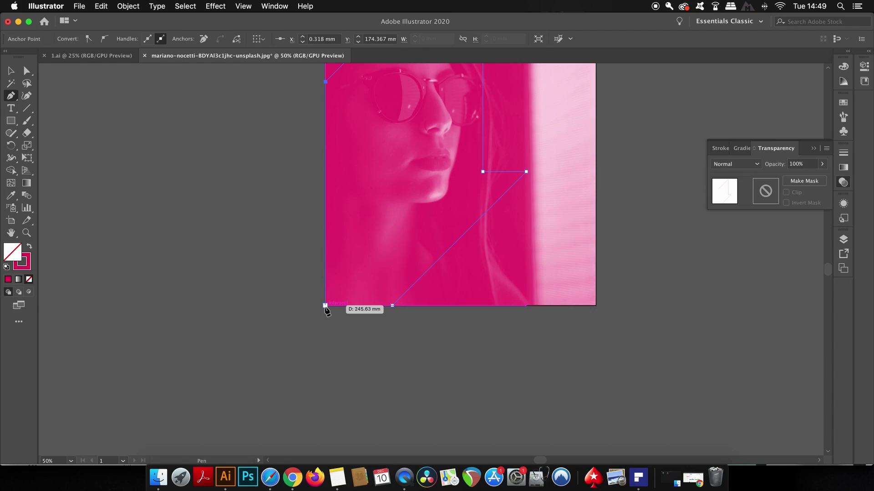
click(325, 306)
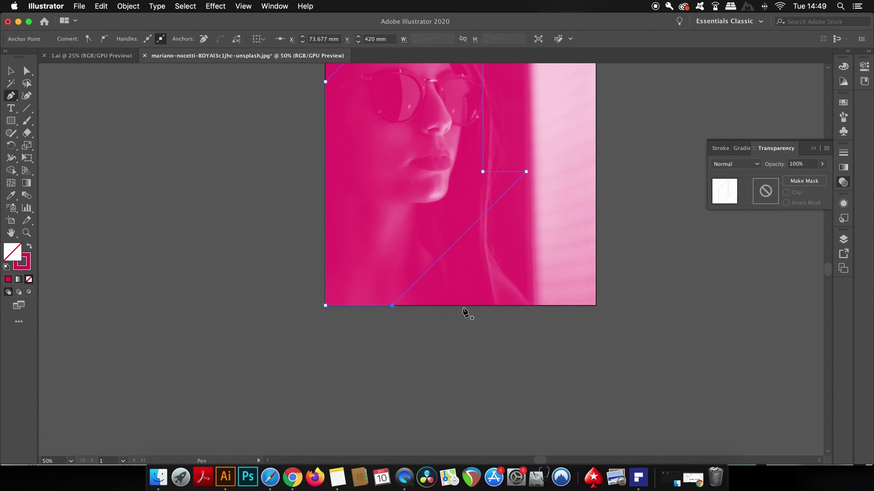
key(v)
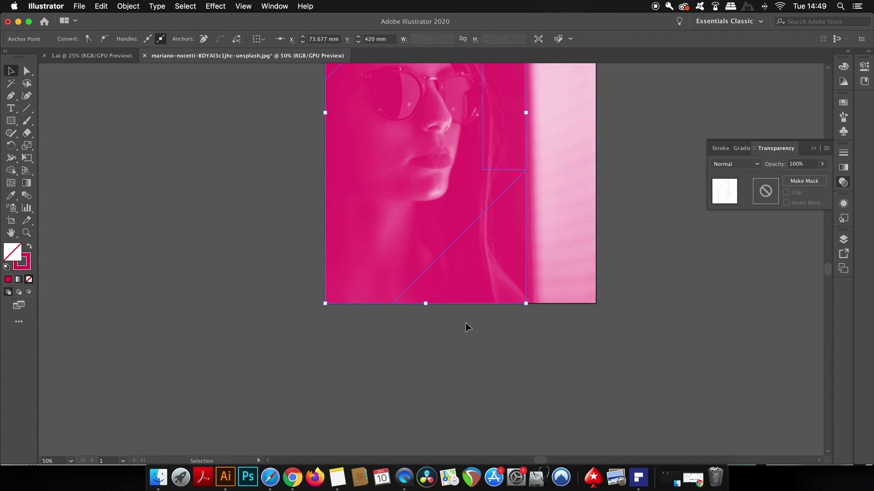
key(super+minus)
click(610, 243)
scroll(560, 255, right, 2)
scroll(560, 255, up, 1)
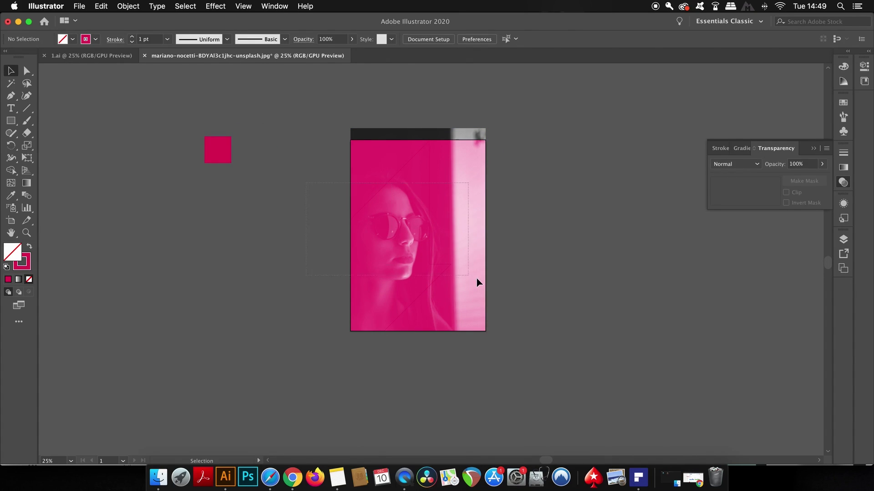
- Select the portrait and angular shape together and make a clipping mask from them
drag(478, 283, 473, 279)
click(127, 6)
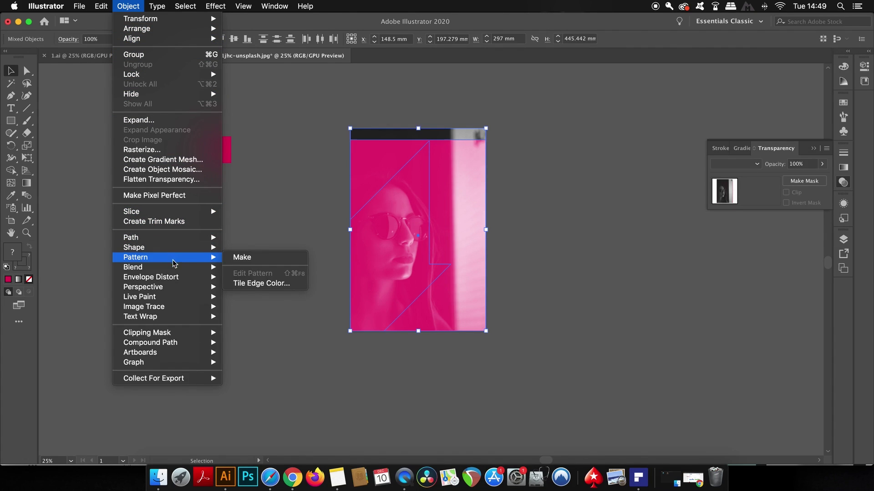
mouse_move(147, 332)
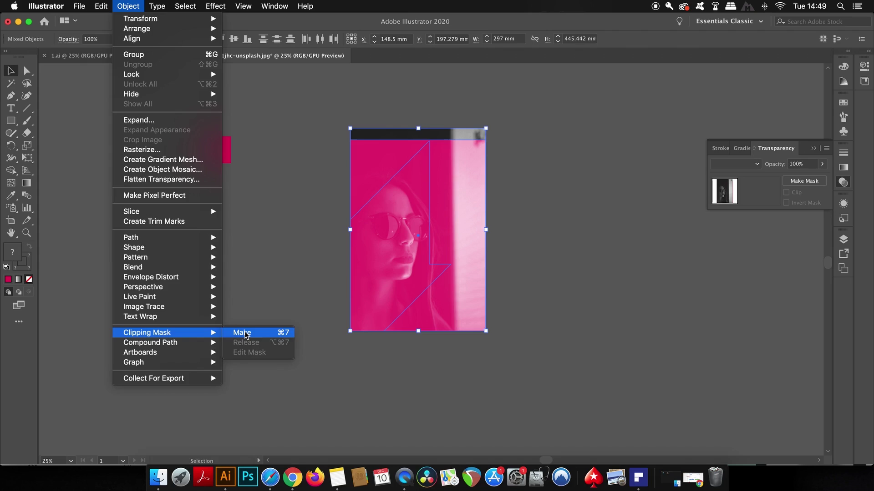
click(242, 333)
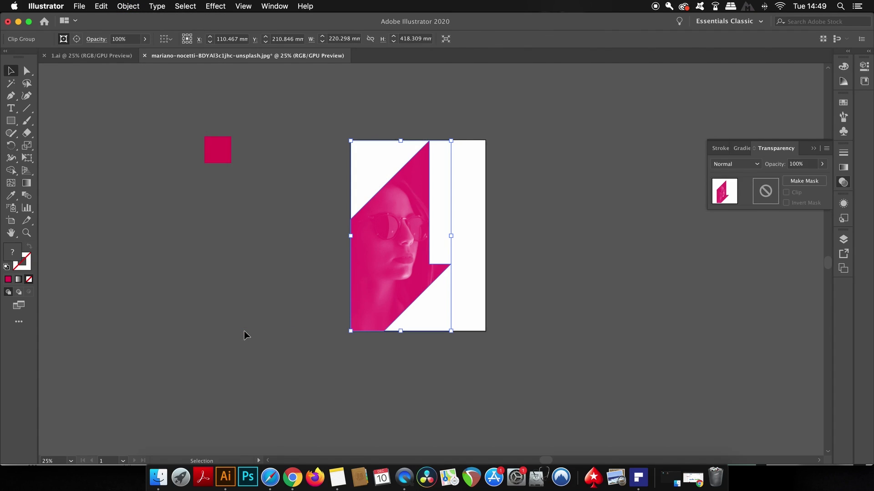
click(244, 335)
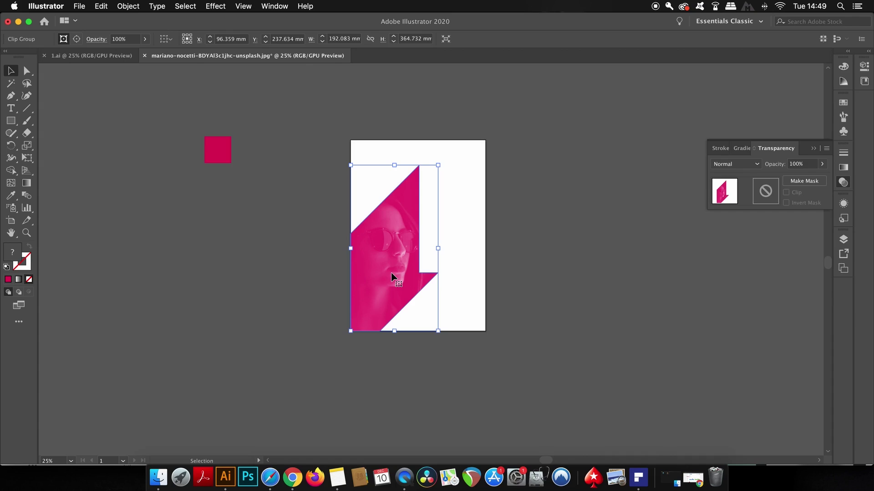
- Move the clipped portrait slightly up and to the right
drag(390, 279, 400, 268)
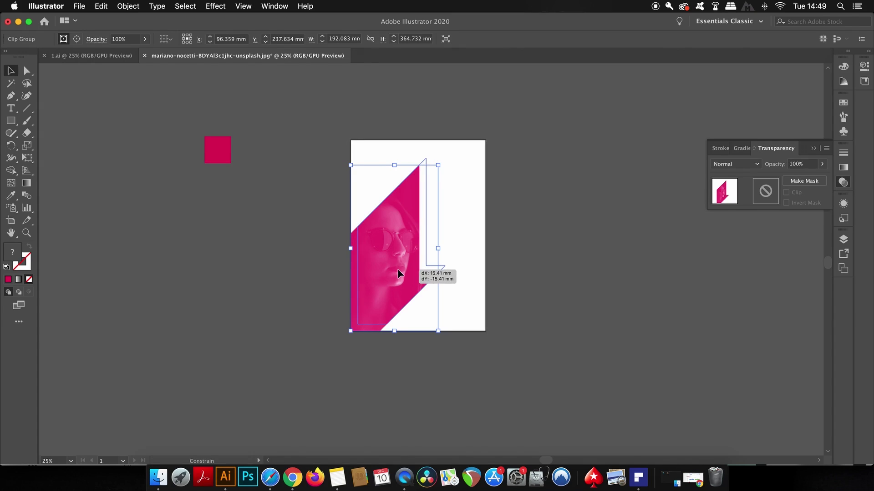
click(526, 282)
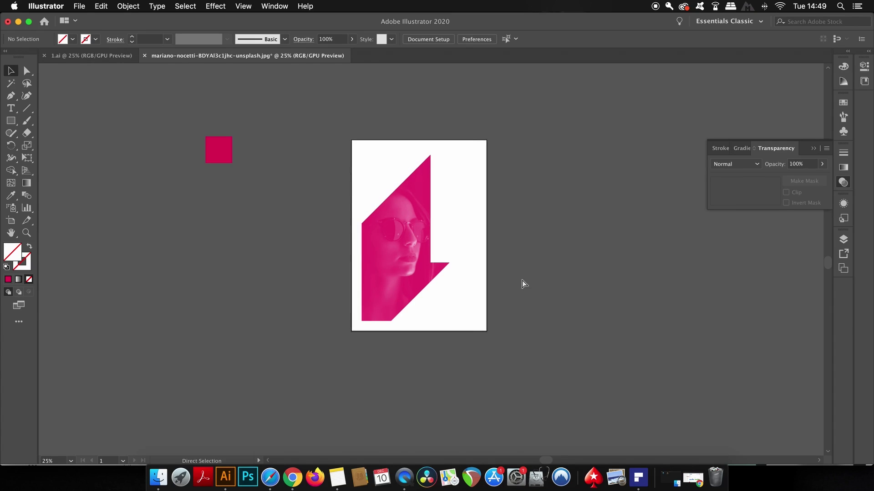
alt+scroll(522, 283, down, 2)
alt+scroll(522, 280, up, 2)
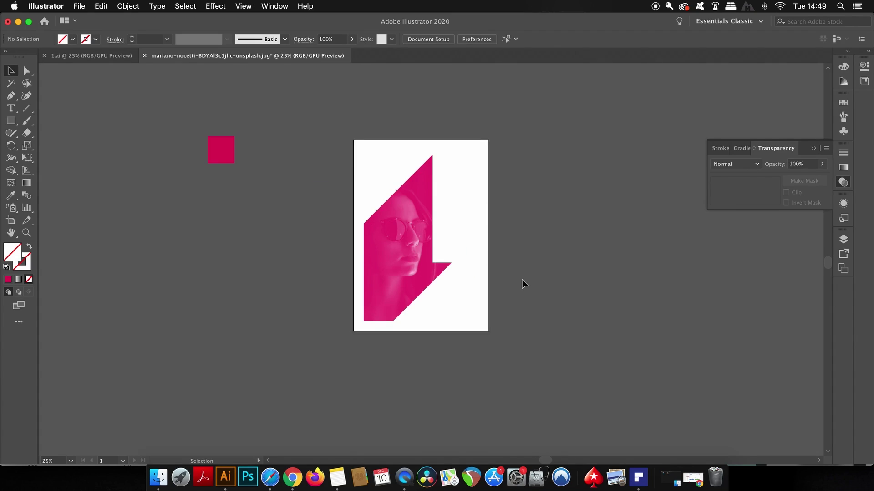
alt+scroll(524, 284, up, 1)
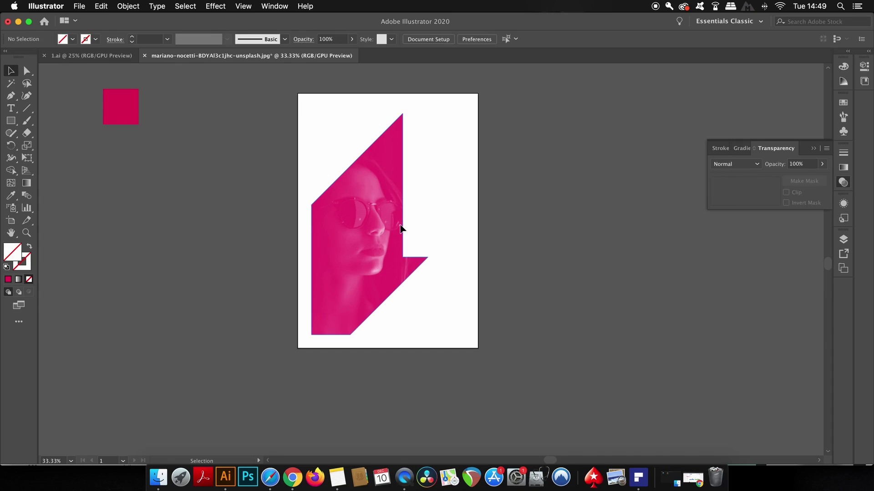
- Enlarge the clipped portrait from its top-right corner and nudge it down-left into place
click(400, 231)
drag(432, 111, 438, 110)
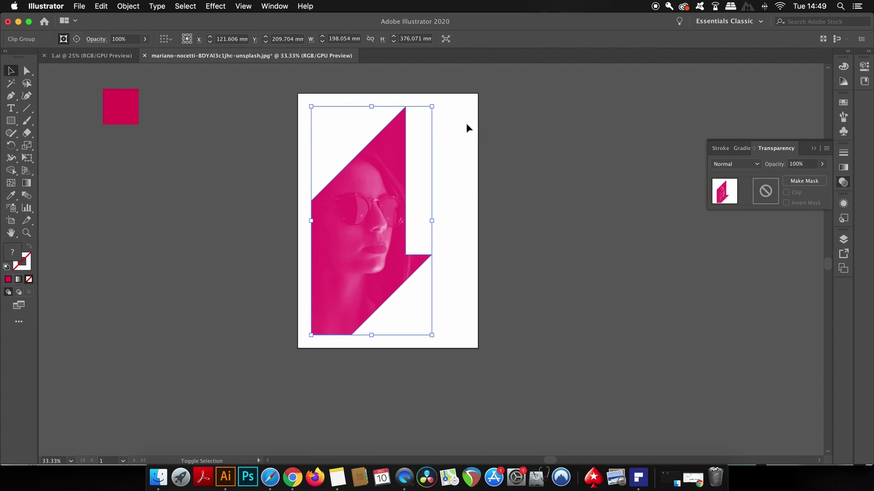
shift+click(382, 233)
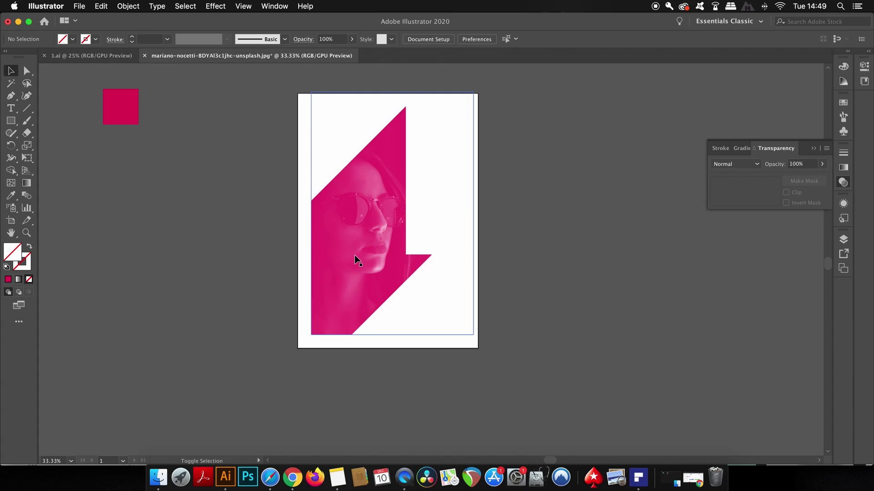
mouse_move(356, 259)
mouse_down()
mouse_move(394, 237)
mouse_move(358, 263)
mouse_up()
click(509, 275)
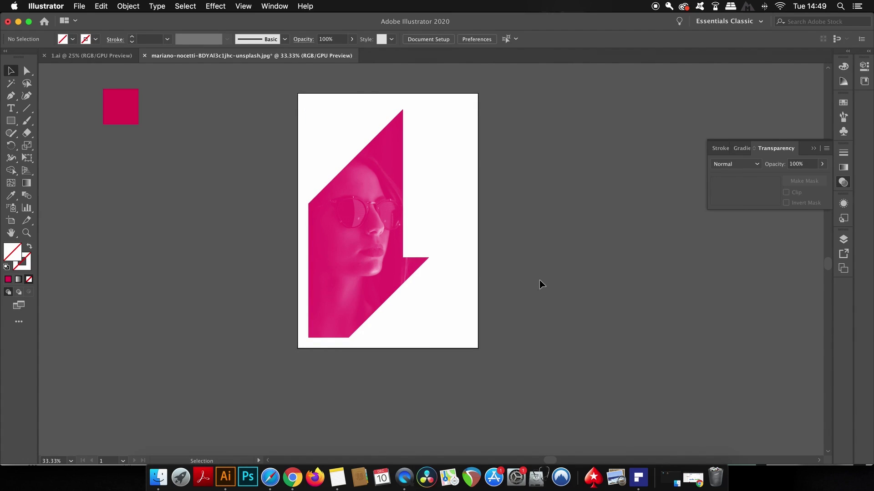
key(super+minus)
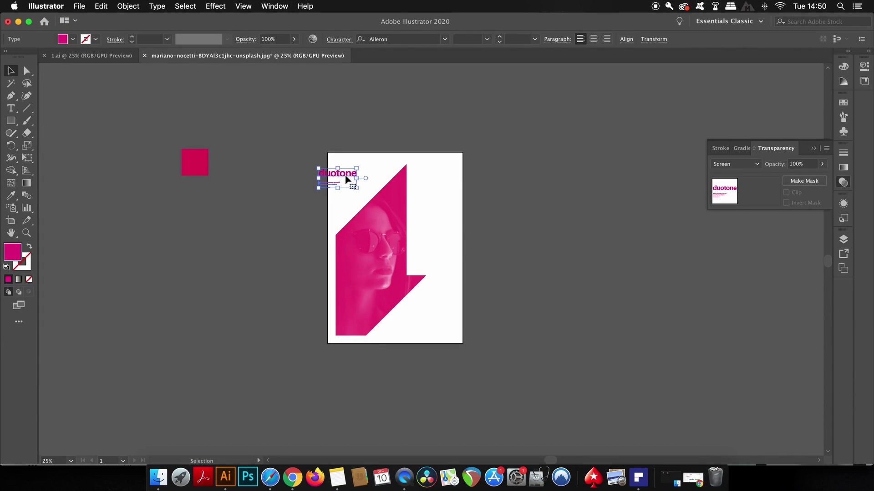
- Place the duotone text group top-left and match its colour to the pink square
drag(345, 177, 364, 171)
key(i)
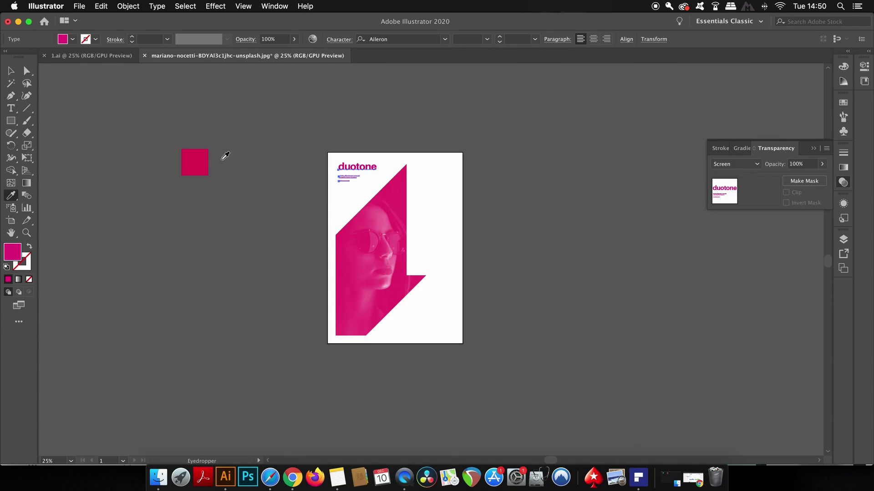
click(200, 159)
key(v)
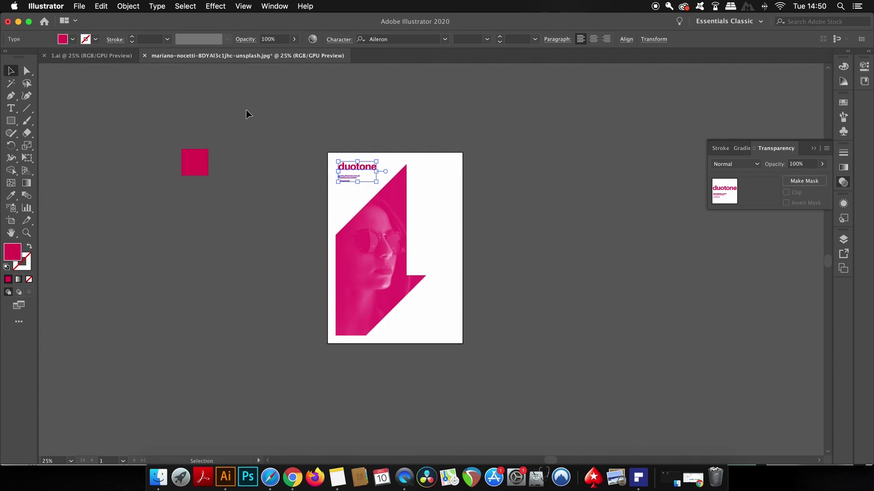
click(250, 113)
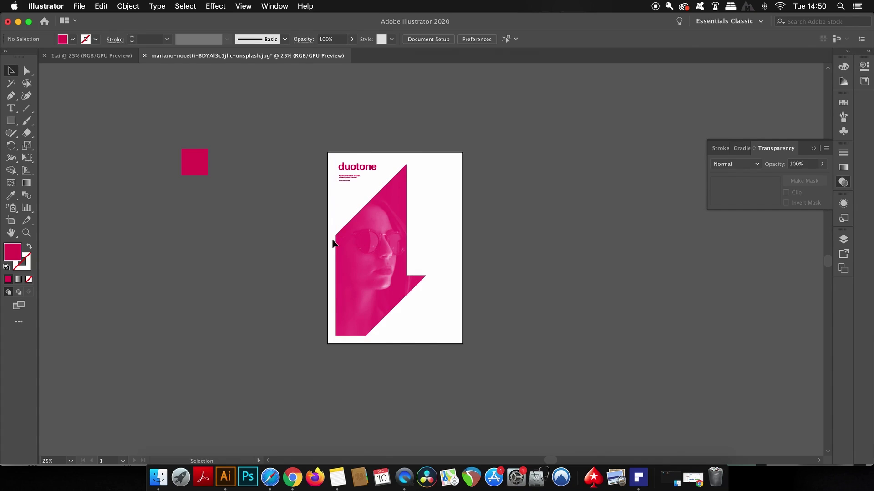
- Show rulers, add a vertical guide, and align the title and subtitle lines' left edge to it
scroll(335, 242, up, 1)
scroll(330, 228, up, 1)
scroll(330, 225, down, 1)
scroll(288, 225, up, 1)
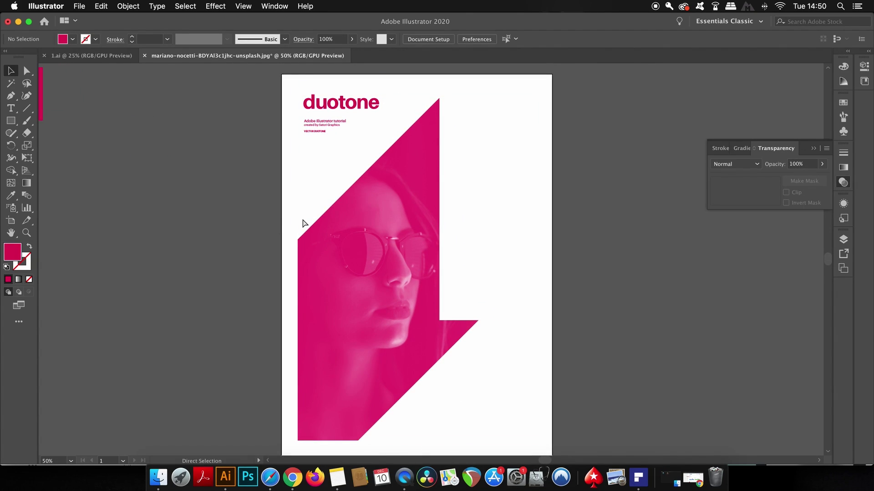
key(ctrl+r)
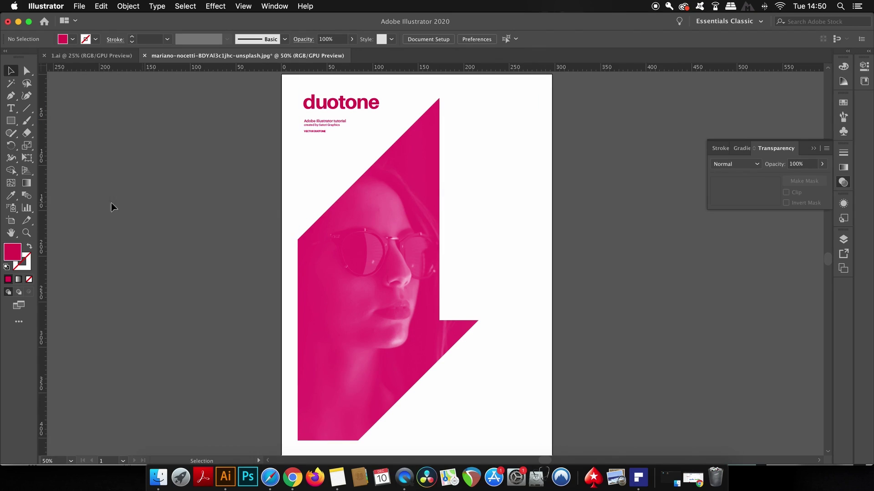
drag(43, 198, 298, 211)
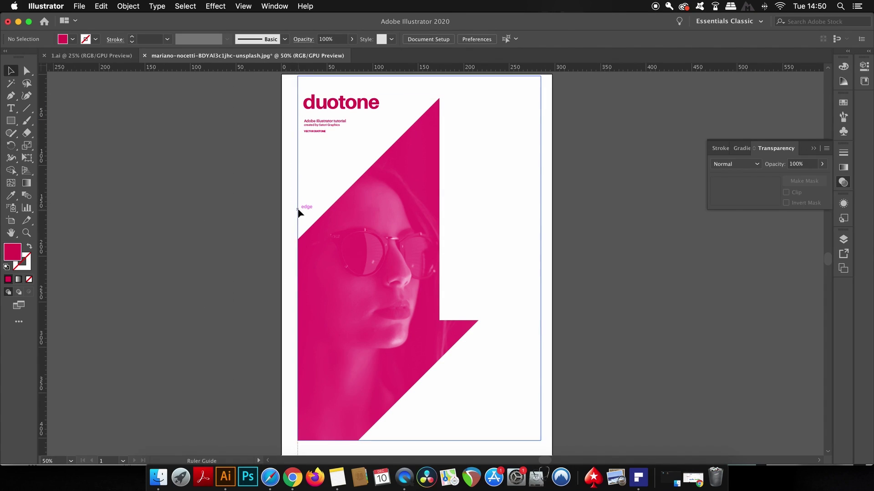
scroll(259, 158, up, 2)
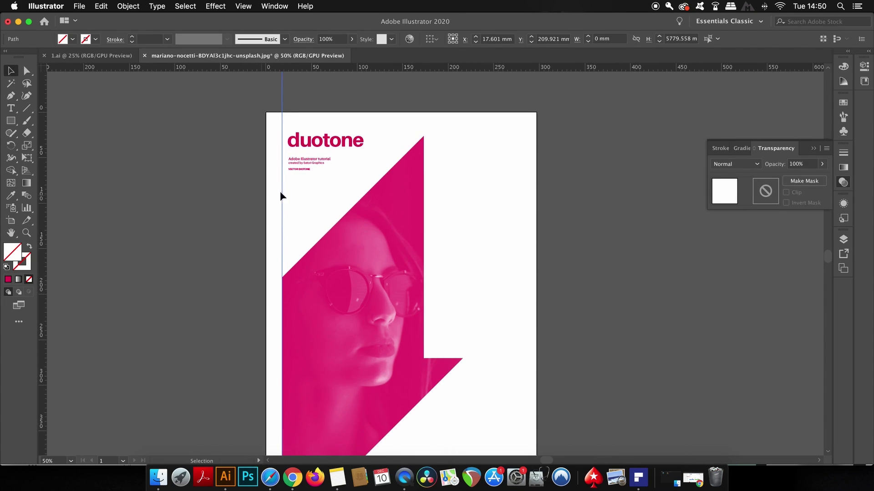
click(308, 171)
shift+click(324, 161)
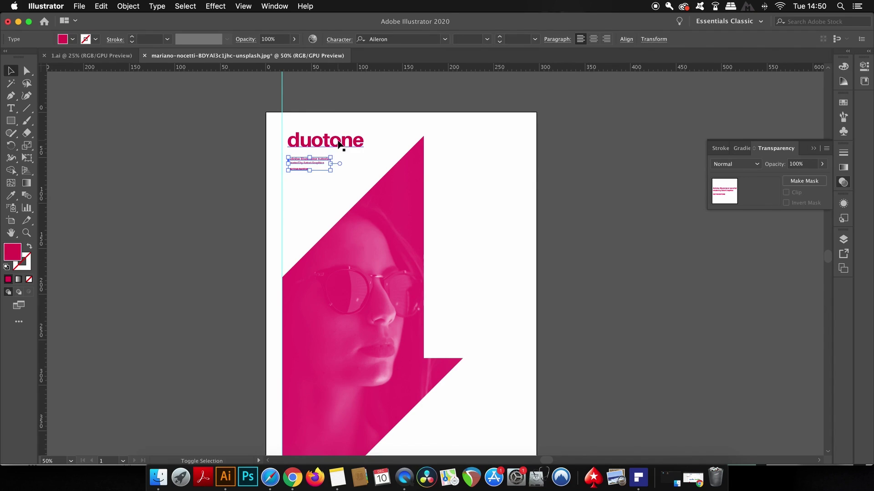
shift+click(335, 145)
drag(335, 146, 329, 146)
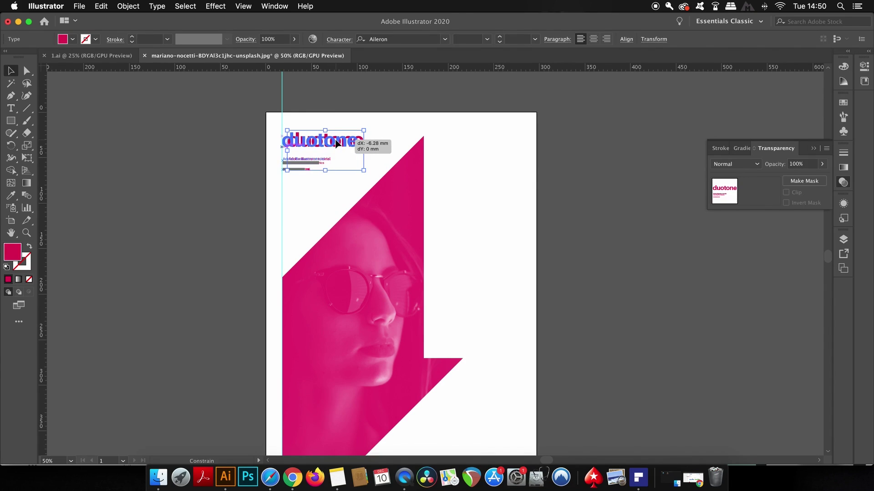
click(226, 147)
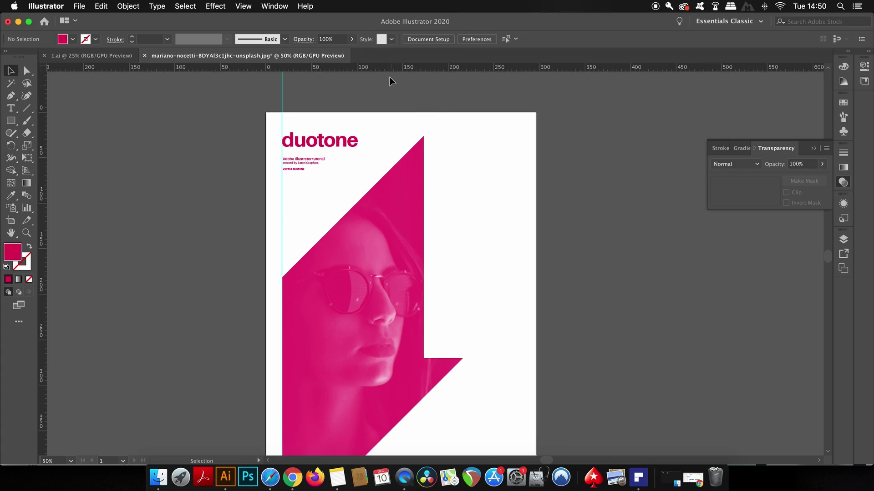
- Add a top horizontal guide, stretch the portrait's top to it, and nudge the text up
drag(392, 69, 393, 133)
click(405, 159)
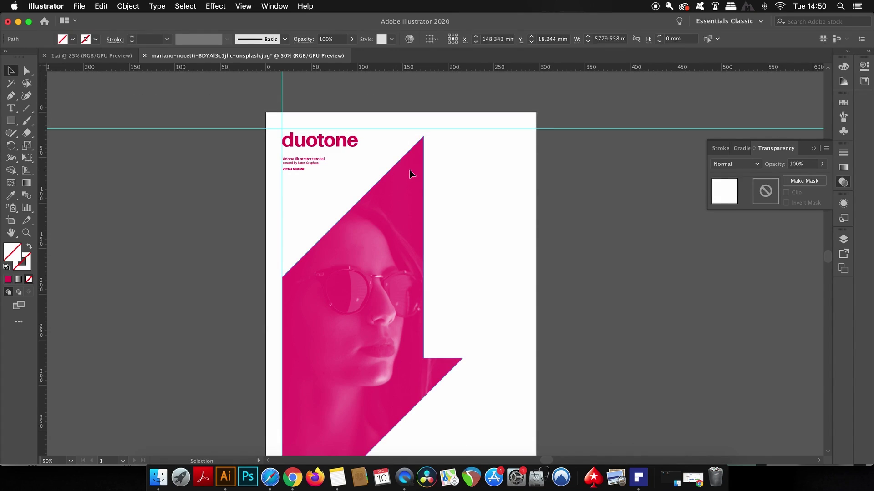
drag(465, 137, 467, 130)
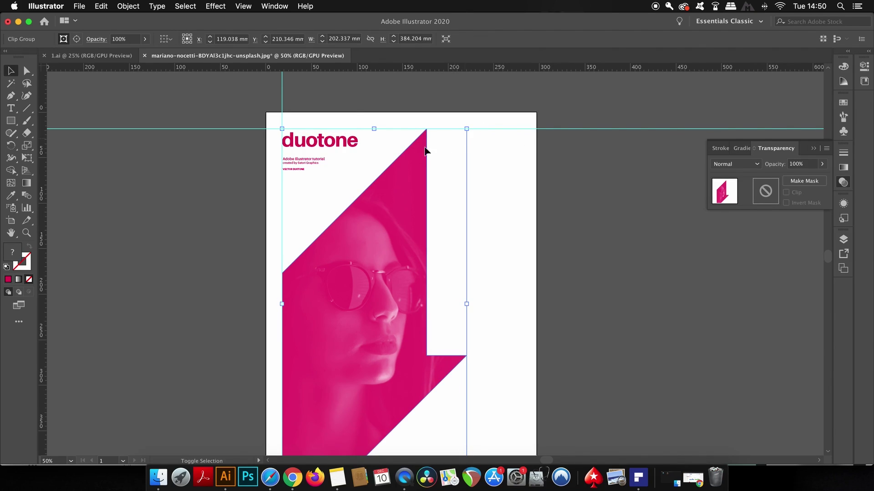
click(325, 144)
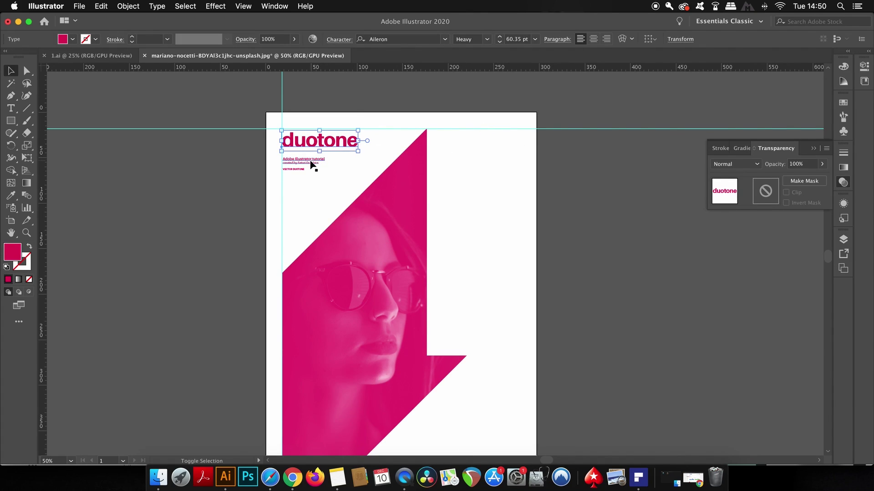
shift+click(312, 164)
key(Up)
key(Up)
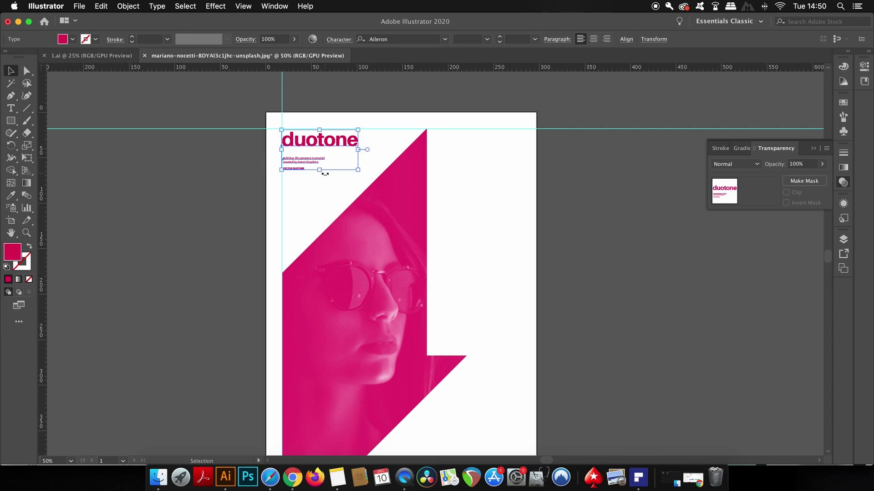
key(Up)
key(Up)
key(Up)
key(Up)
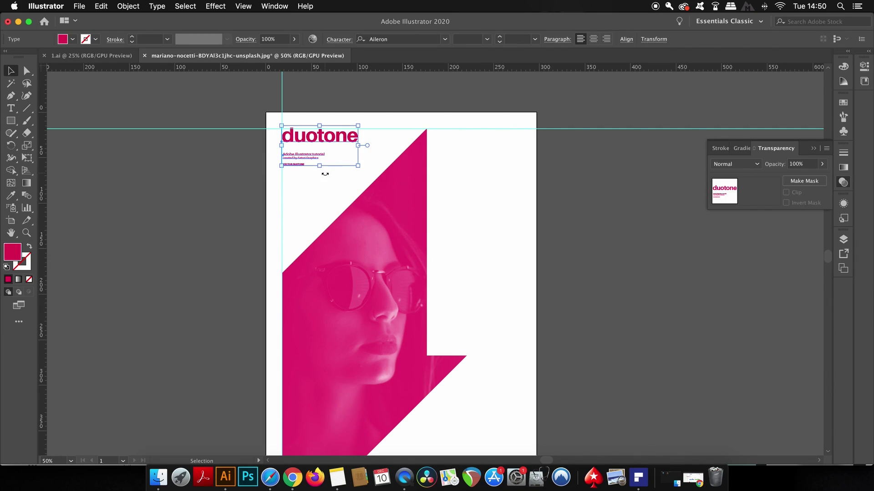
click(257, 188)
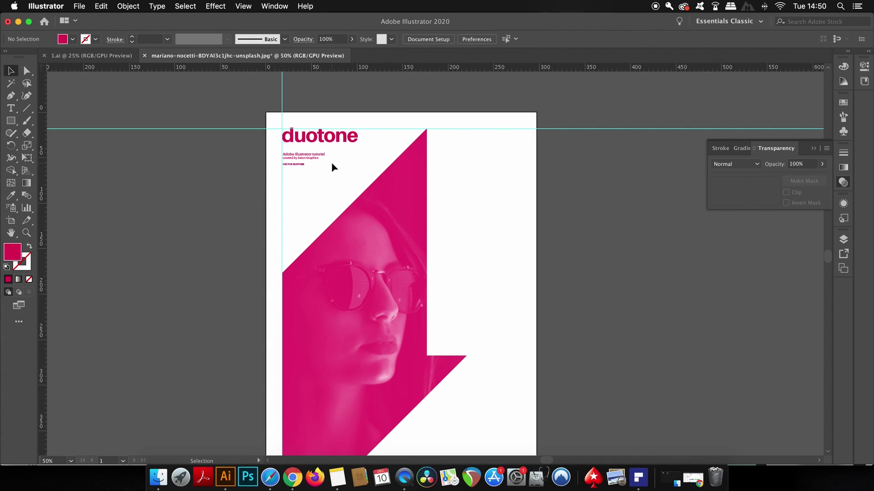
- Hide the guides from the canvas menu and zoom back in to review the poster
scroll(330, 168, down, 5)
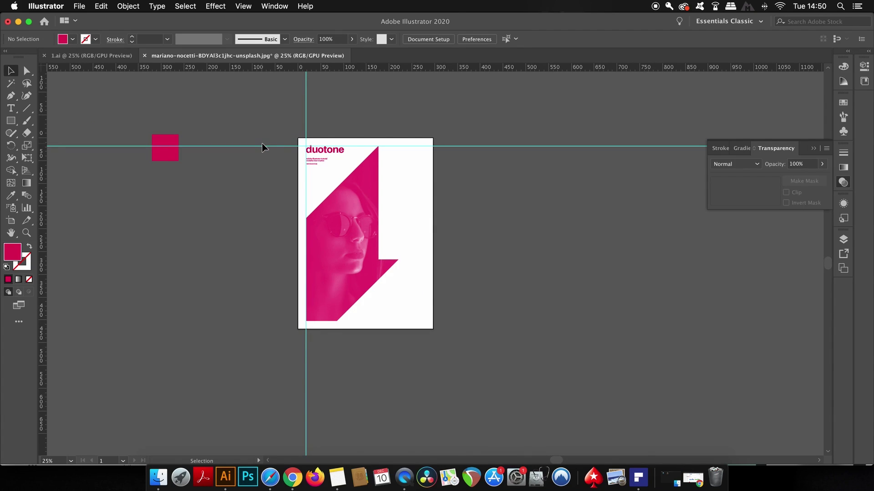
right_click(274, 162)
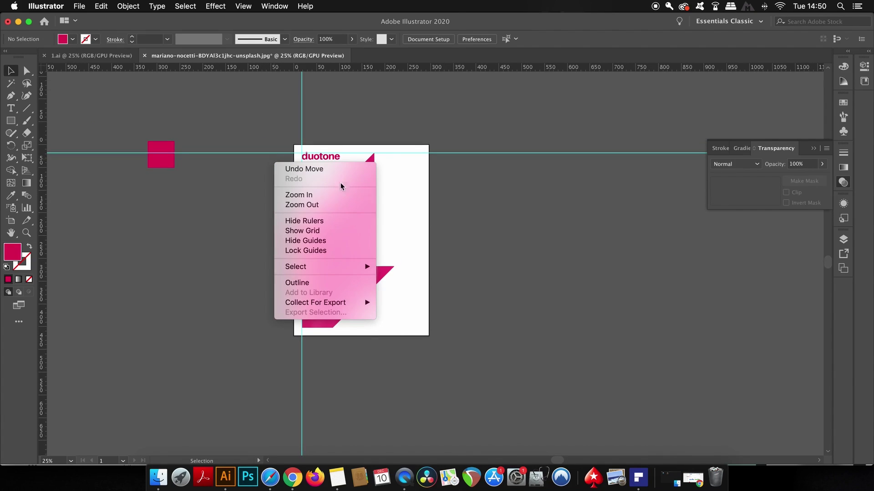
click(359, 244)
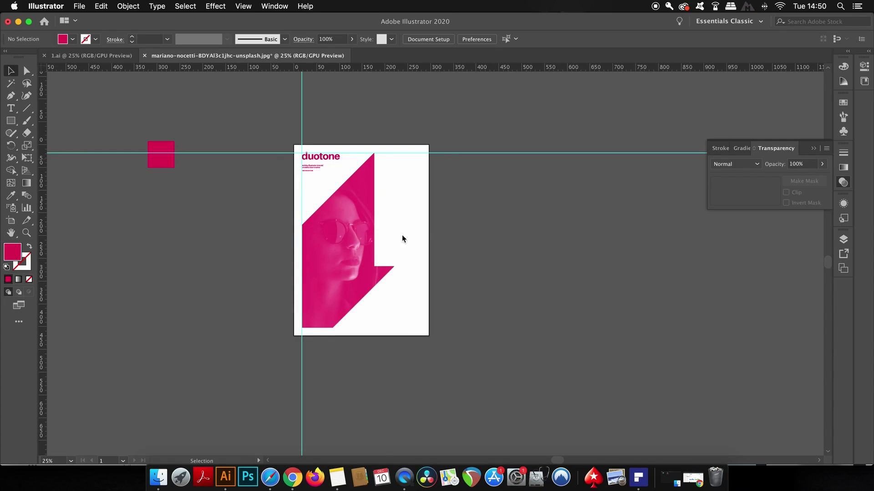
scroll(495, 246, down, 1)
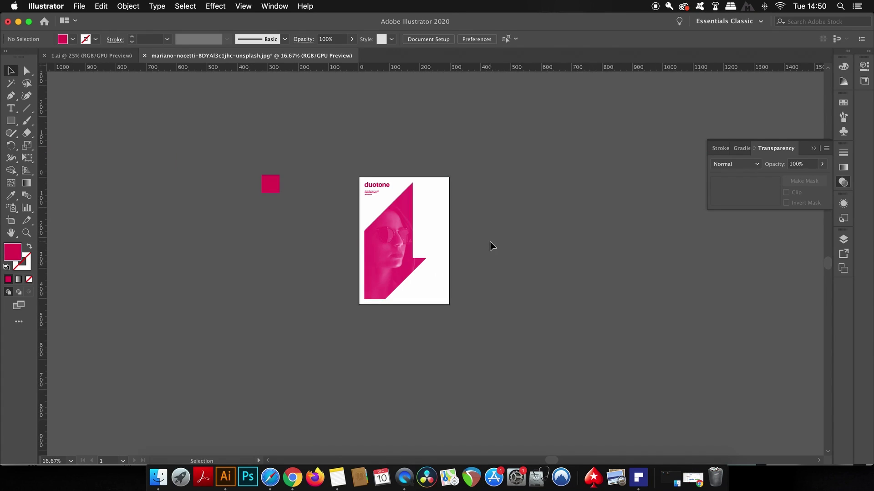
scroll(383, 213, up, 5)
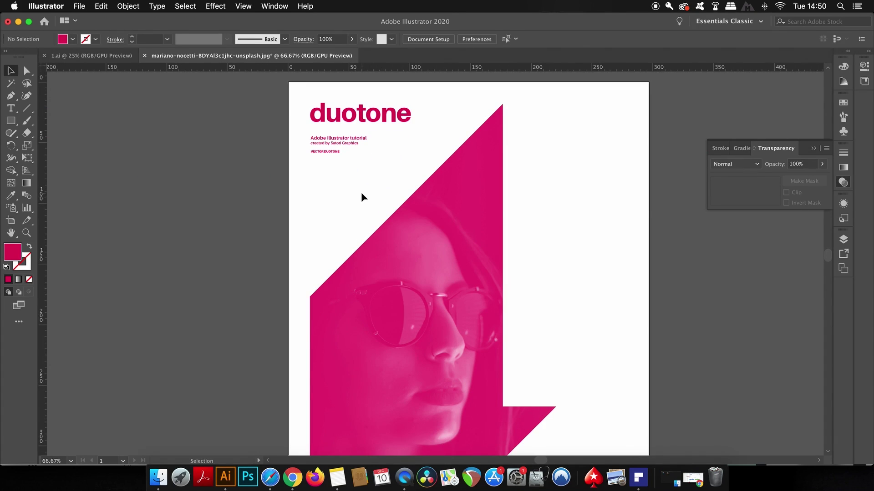
scroll(363, 197, up, 4)
- Resize the 'created by Satori Graphics' credit line to 10 pt in the Character panel
drag(318, 138, 303, 272)
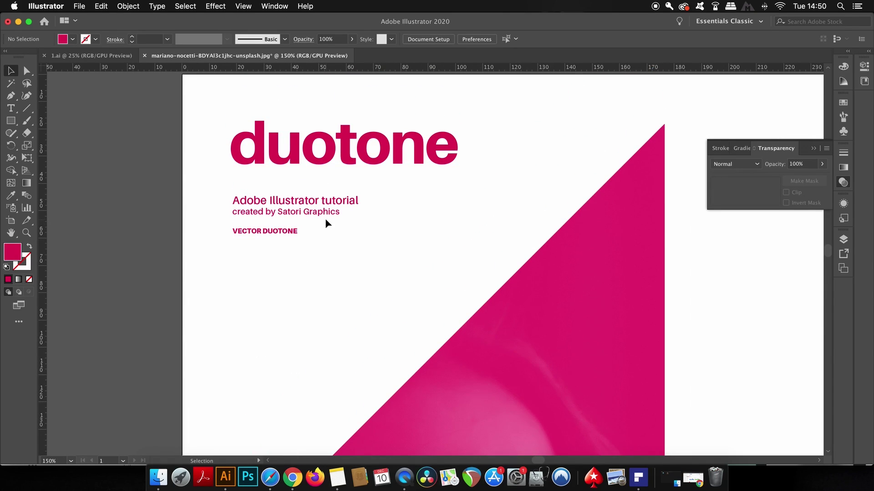
key(t)
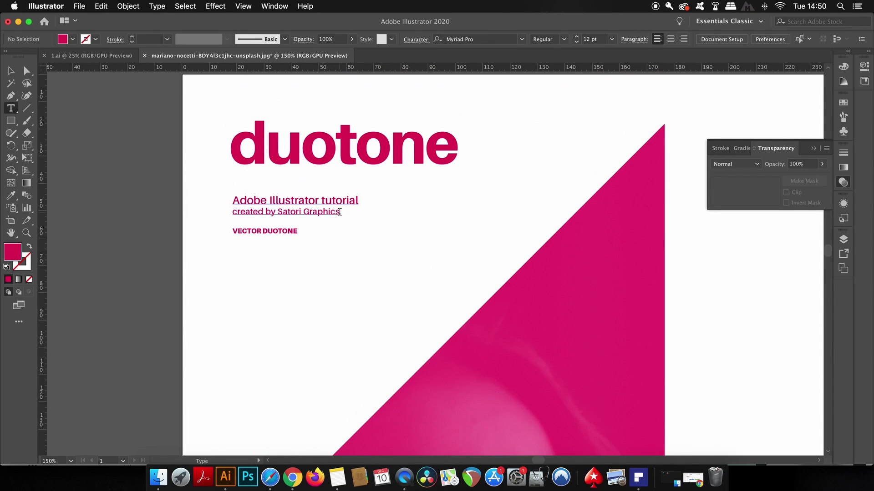
drag(340, 212, 232, 212)
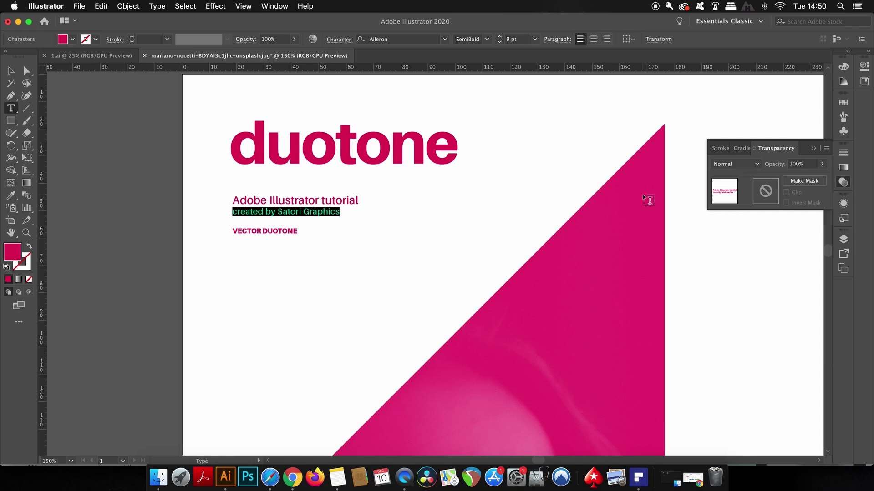
key(super+t)
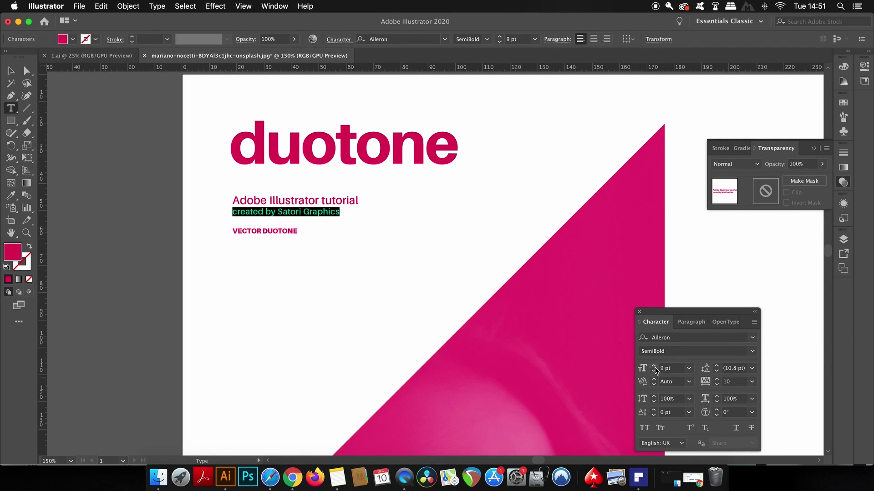
click(653, 367)
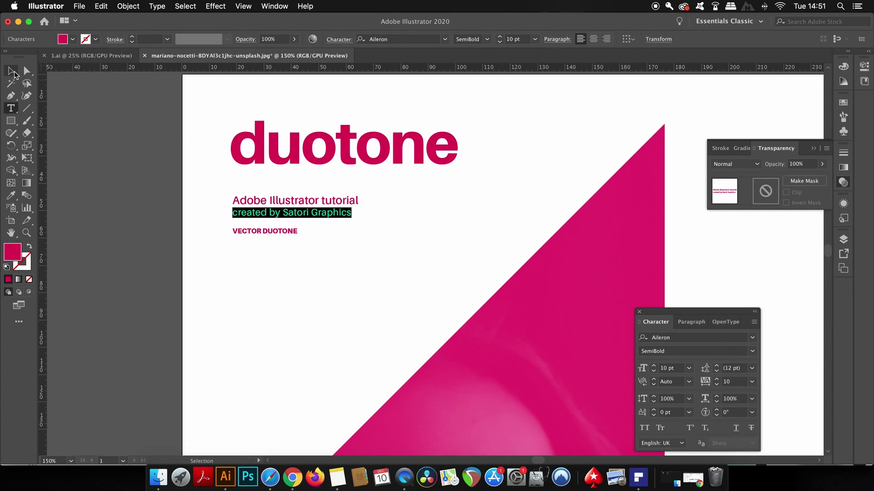
- Select the VECTOR DUOTONE title, then clear the selection and scroll down the poster
click(12, 71)
click(250, 234)
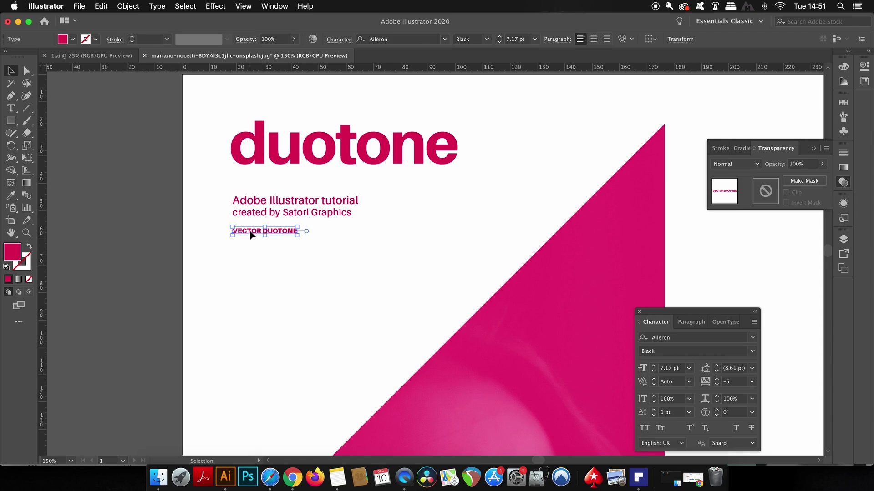
scroll(256, 235, down, 2)
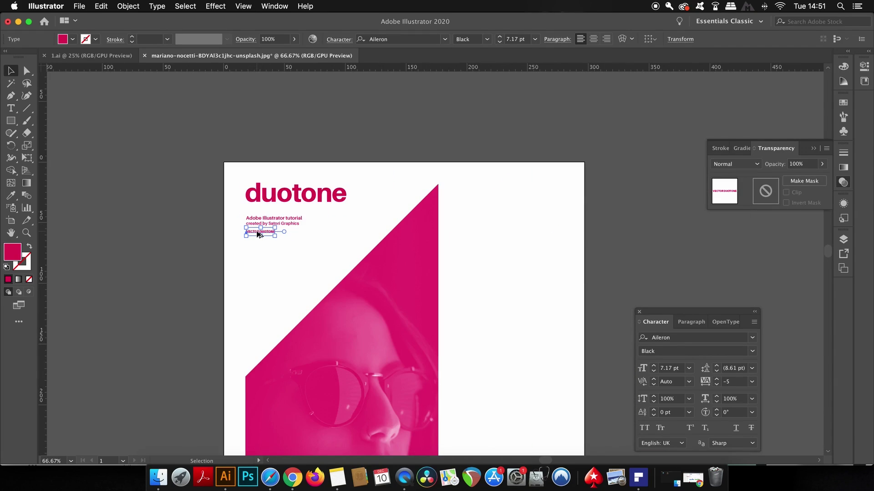
scroll(258, 234, down, 1)
click(182, 214)
scroll(146, 136, down, 1)
scroll(139, 132, down, 1)
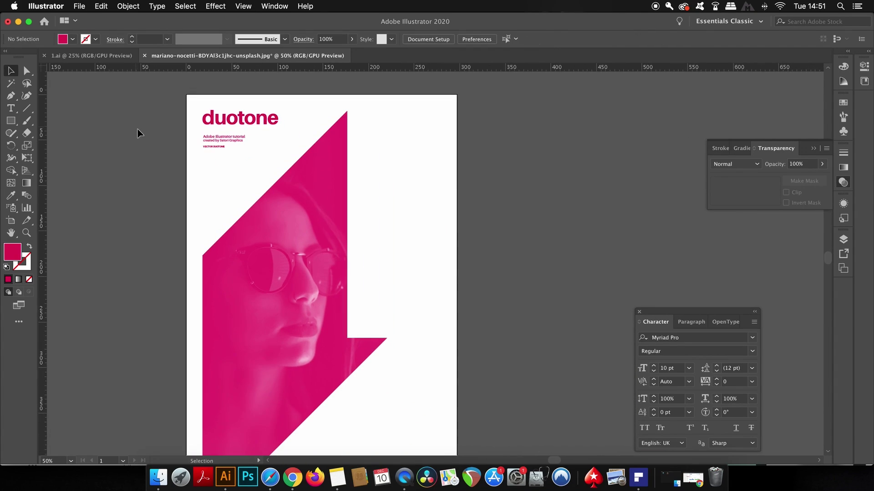
scroll(138, 134, down, 1)
- Bring the satorigraphics logo from 1.ai into the poster's bottom-right corner
drag(152, 201, 191, 196)
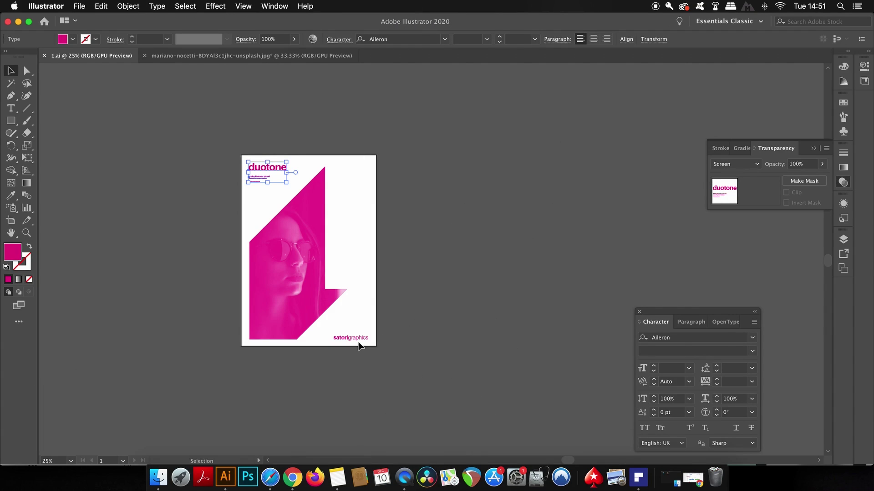
drag(358, 341, 355, 352)
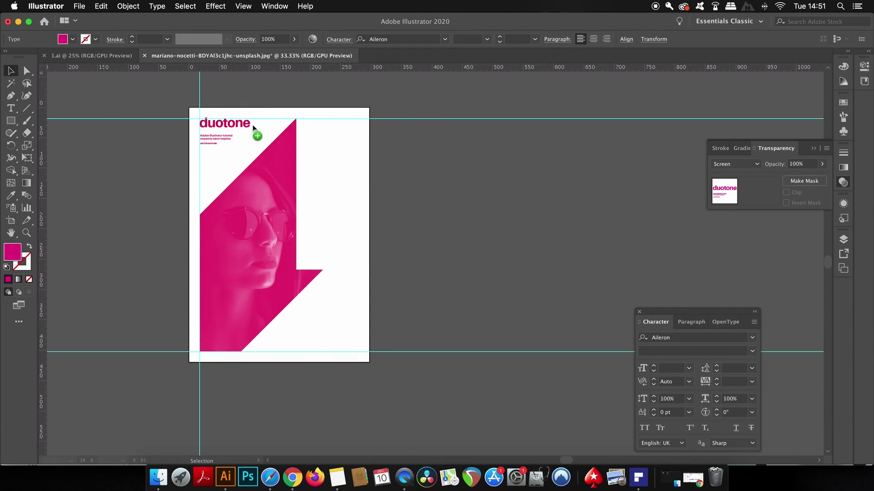
drag(360, 353, 345, 353)
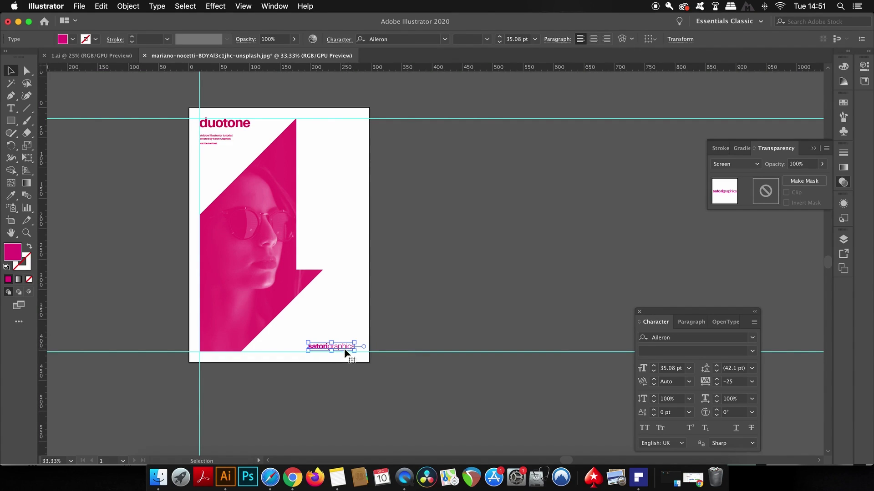
- Colour the satorigraphics logo pink with the Eyedropper, then deselect it
key(i)
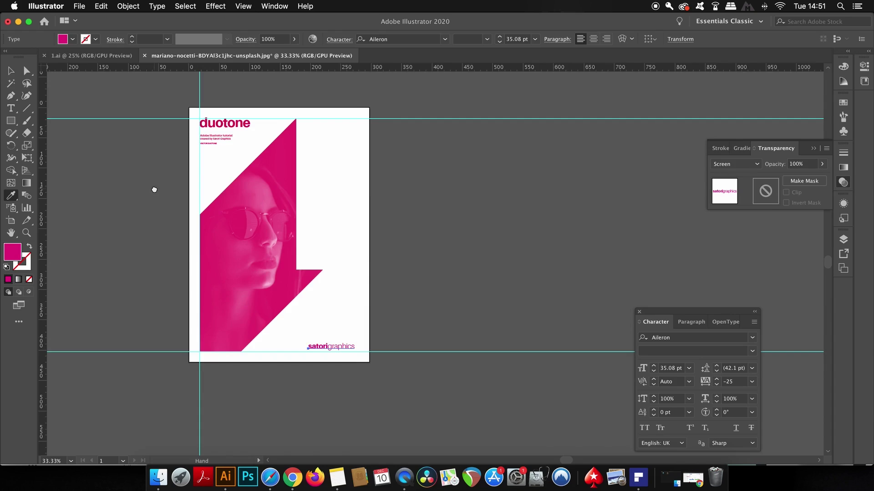
scroll(153, 189, up, 2)
scroll(152, 190, left, 5)
scroll(150, 180, right, 6)
scroll(150, 180, down, 3)
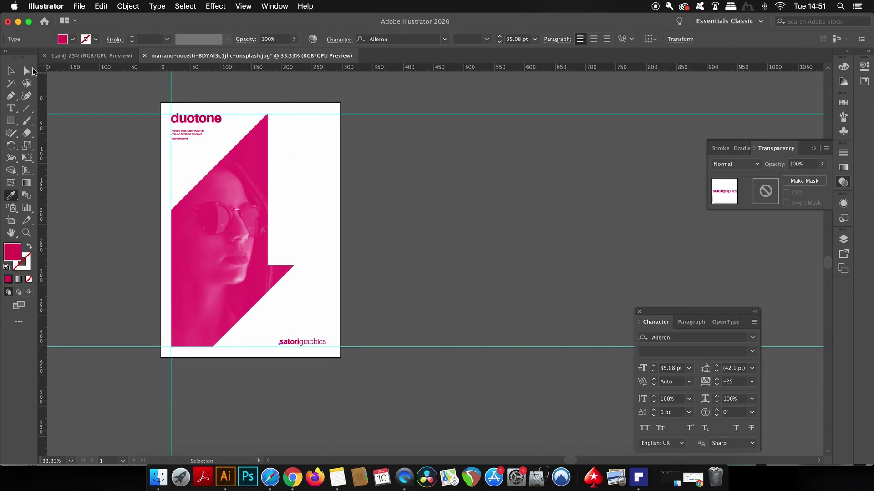
key(v)
click(409, 306)
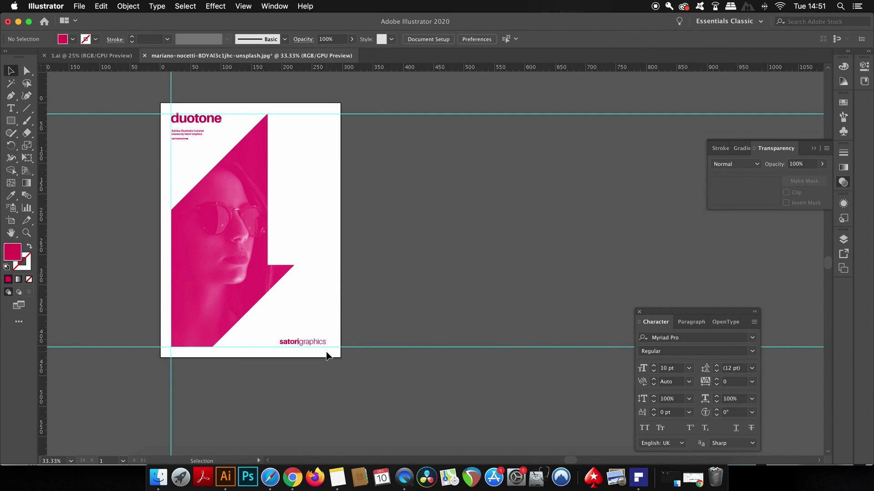
- Nudge the logo onto the bottom guide and hide the guides
scroll(326, 353, up, 1)
scroll(321, 343, up, 1)
drag(320, 341, 326, 347)
click(410, 377)
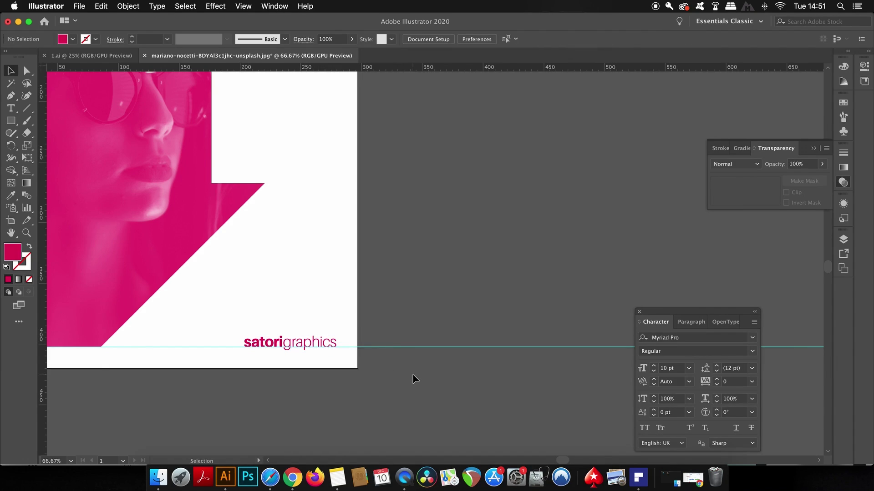
scroll(413, 378, down, 1)
scroll(413, 379, down, 2)
right_click(453, 314)
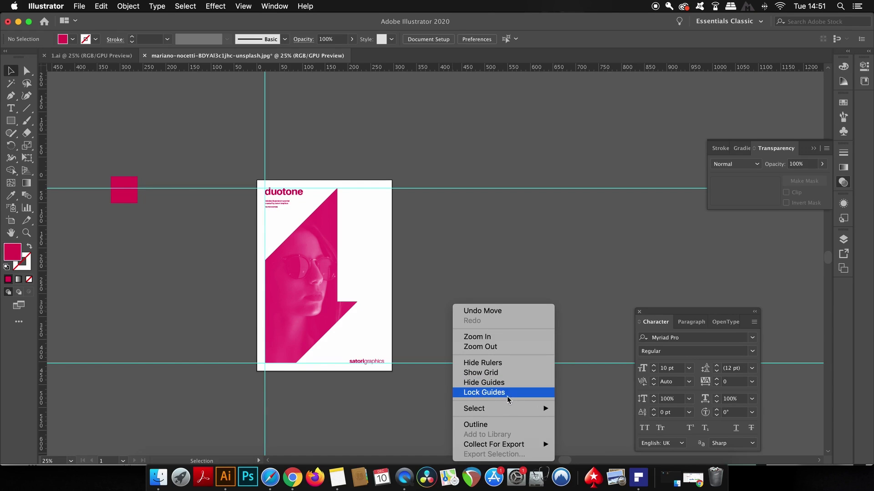
click(510, 384)
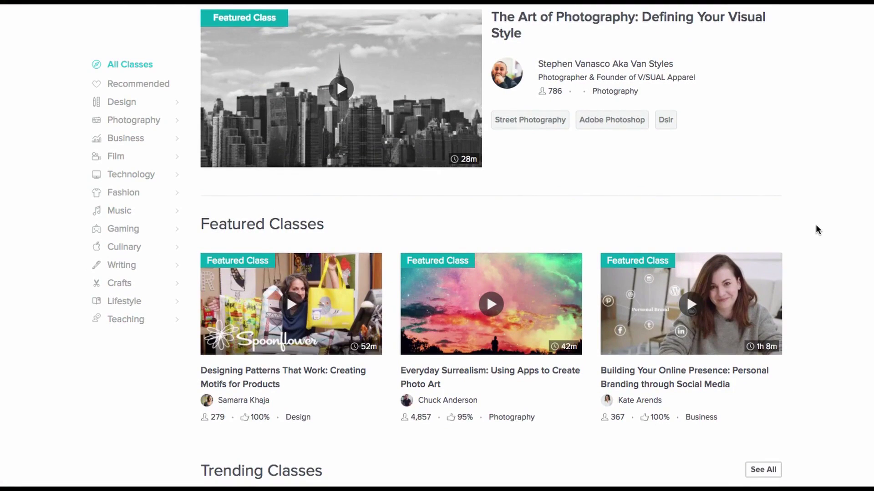
- Open the Logo Design with Draplin class from Skillshare's Popular Classes list
scroll(815, 225, down, 3)
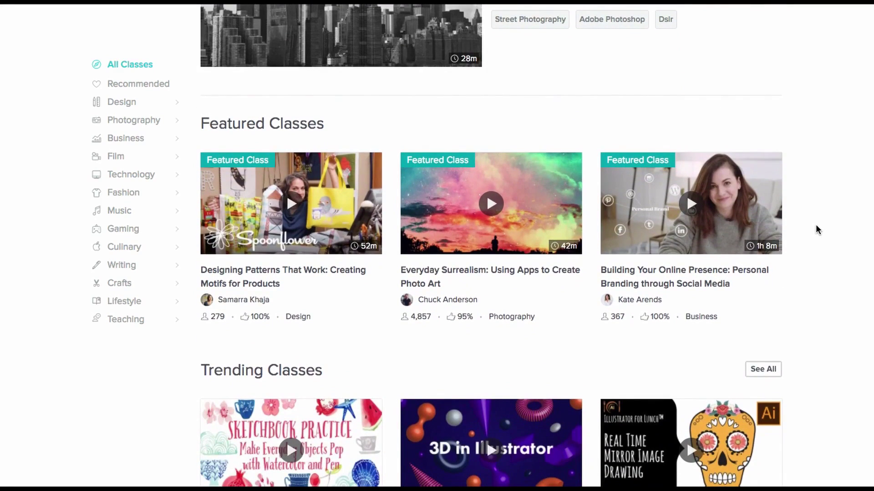
scroll(816, 226, down, 3)
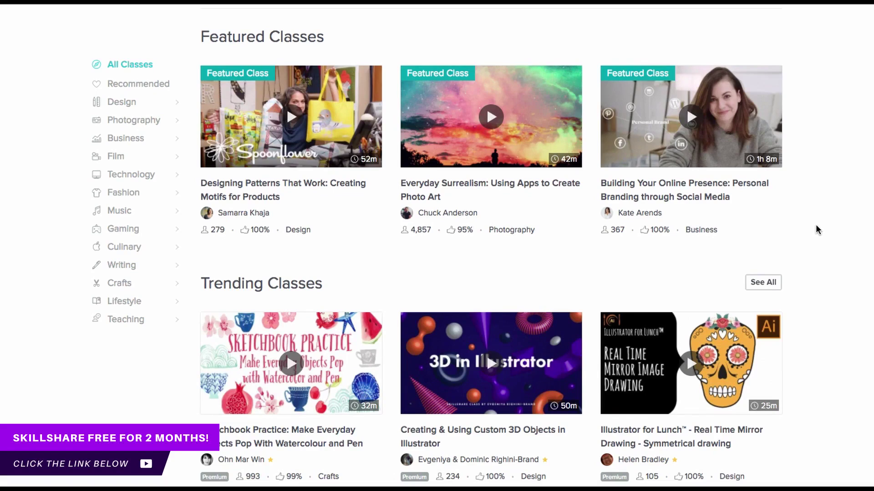
scroll(816, 225, down, 5)
scroll(815, 225, down, 5)
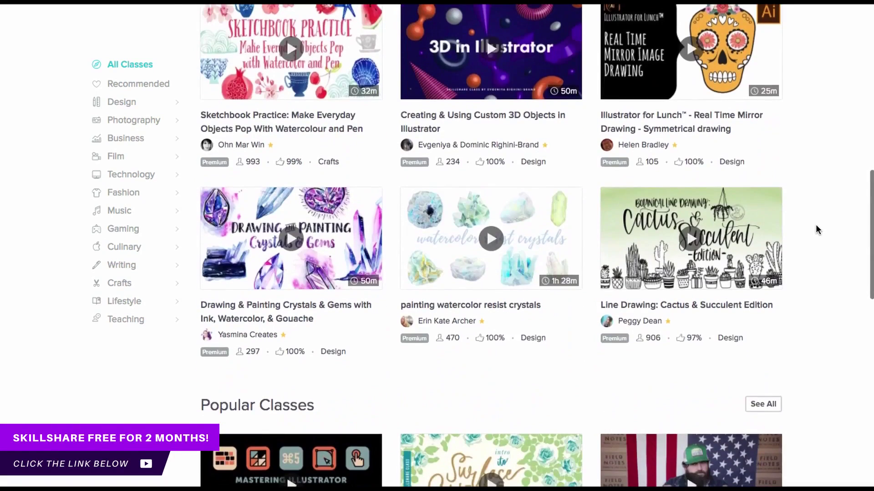
scroll(815, 225, down, 5)
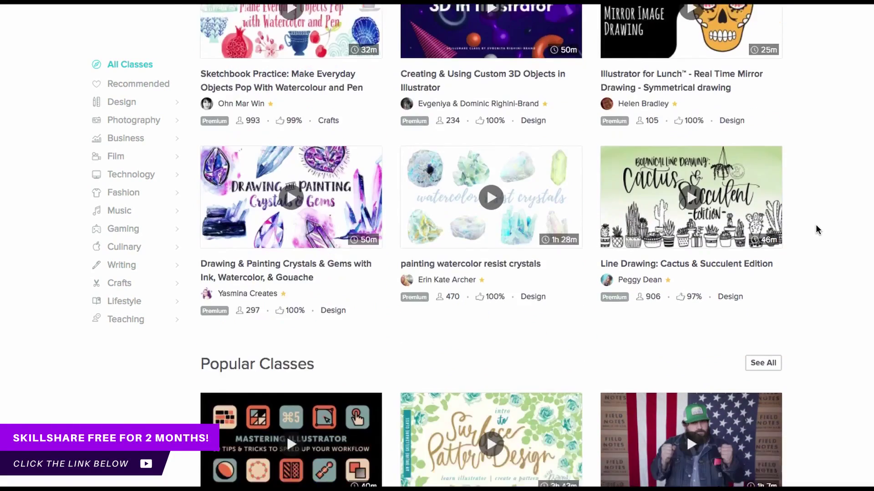
scroll(816, 225, down, 5)
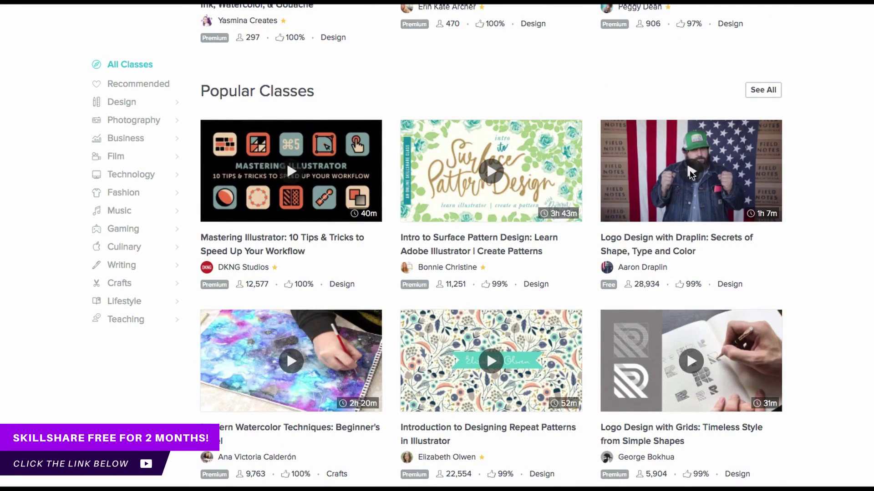
click(690, 173)
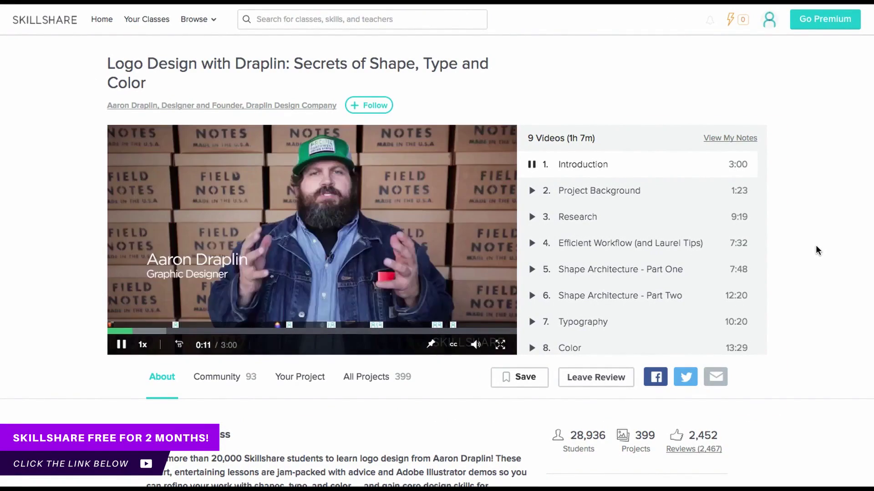
scroll(816, 246, down, 2)
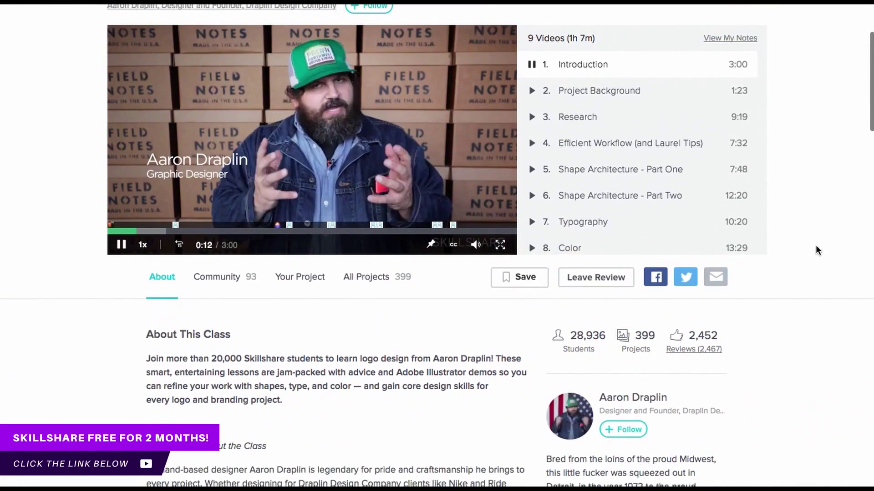